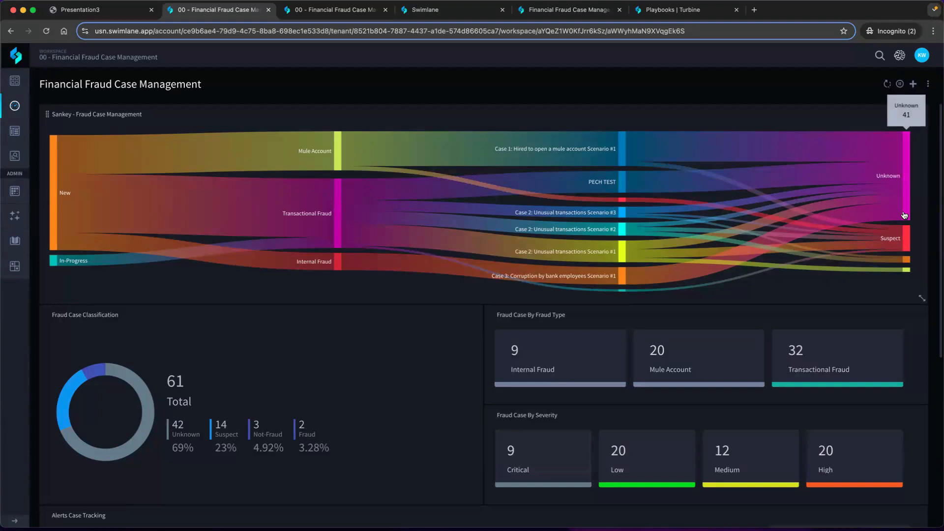
Inspect the Unknown, Suspect and Not-Fraud outcomes in the Financial Fraud Case Management Sankey chart
mouse_move(906, 246)
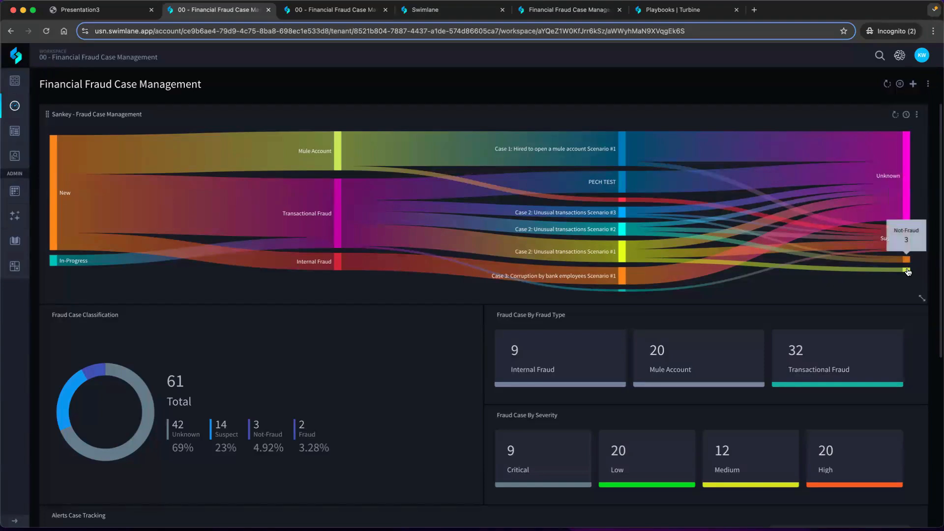
mouse_move(907, 271)
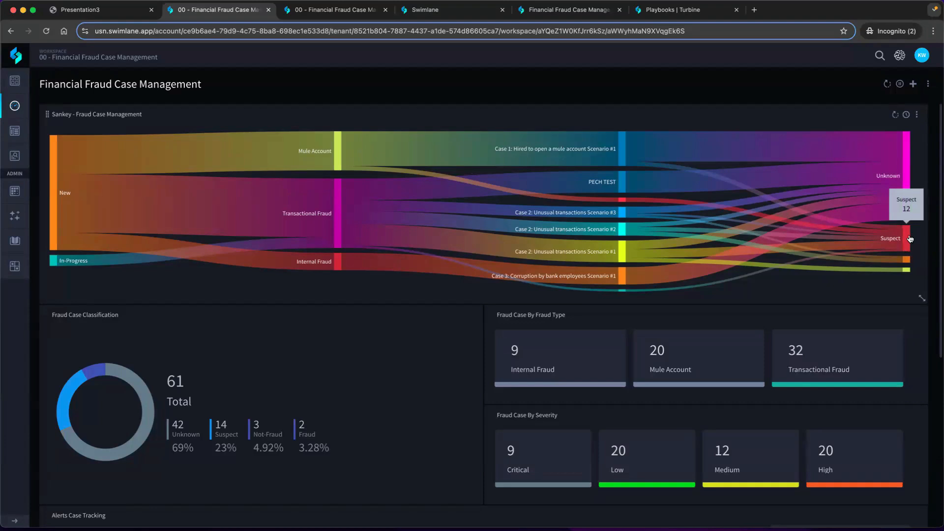
mouse_move(908, 211)
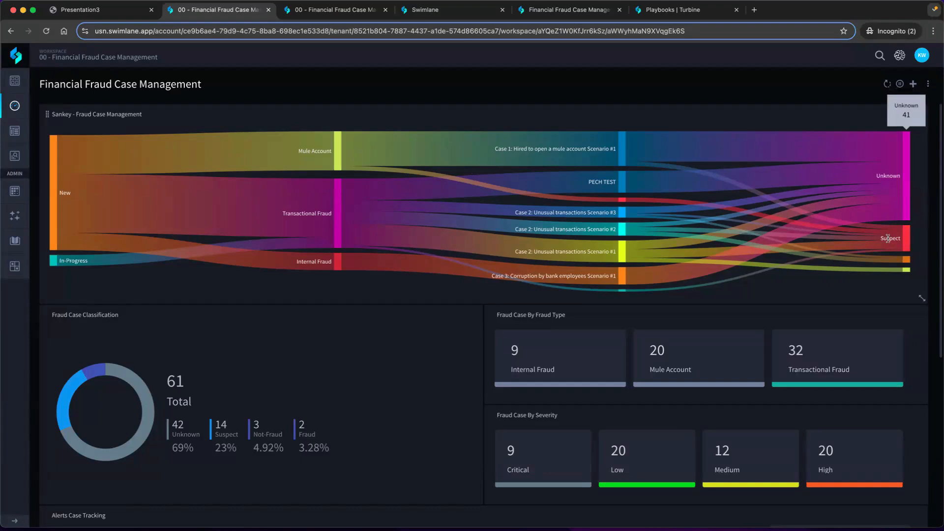
scroll(887, 253, down, 1)
scroll(887, 252, up, 1)
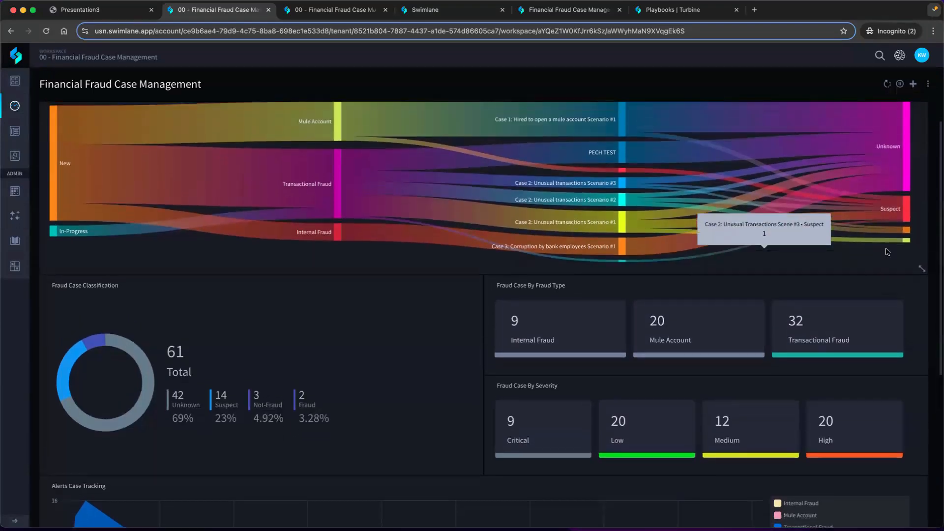
scroll(884, 267, up, 1)
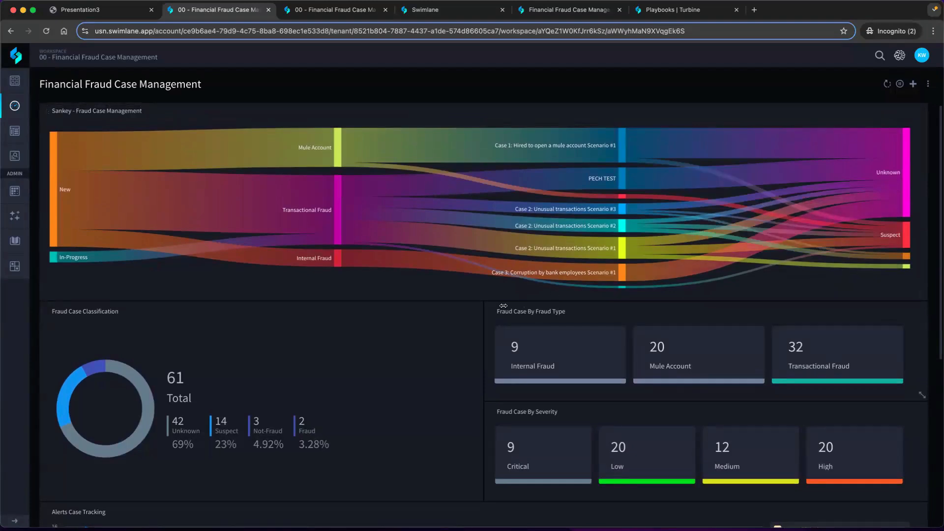
Review the dashboard's fraud classification, fraud type and severity widgets and the Alerts Case Tracking chart
scroll(364, 357, down, 2)
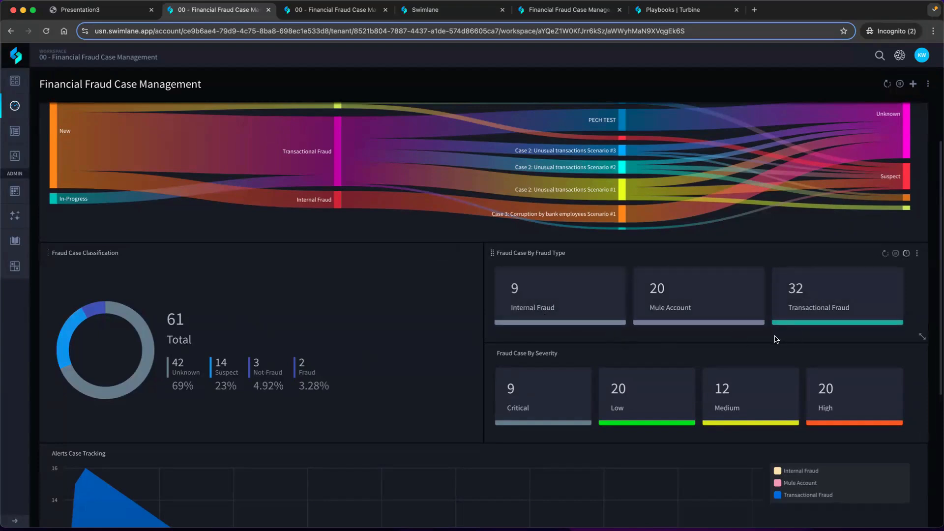
scroll(737, 344, down, 2)
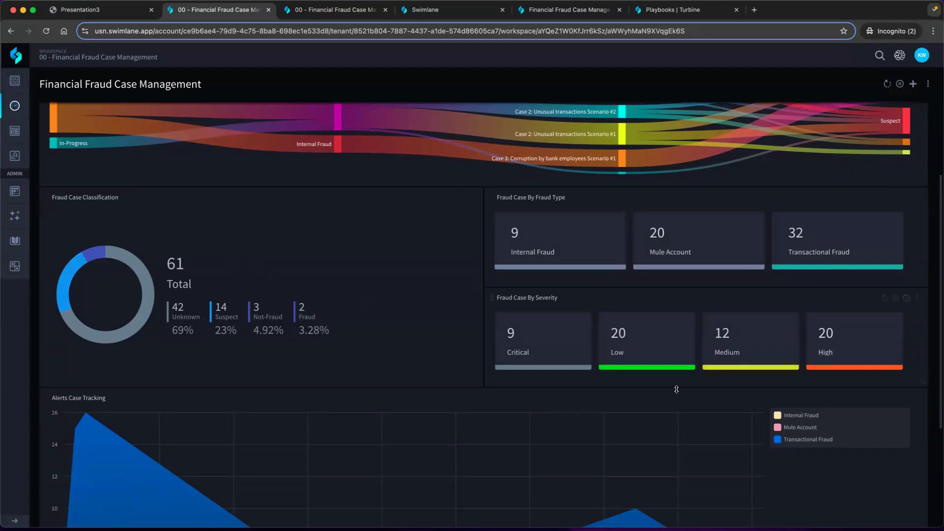
scroll(676, 389, down, 4)
scroll(678, 390, down, 2)
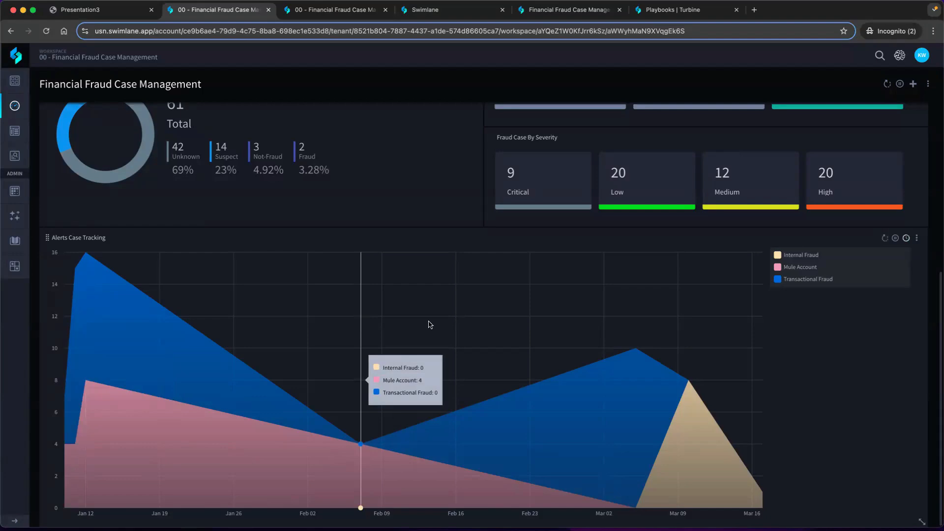
scroll(484, 291, up, 5)
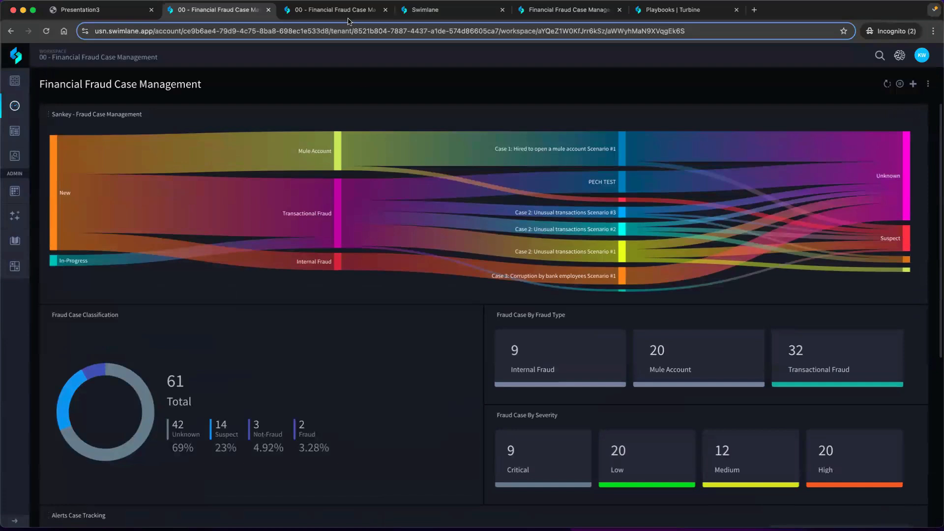
Open the Detection Performance dashboard and examine its rule performance, blueprint performance and severity by fraud type charts
click(348, 16)
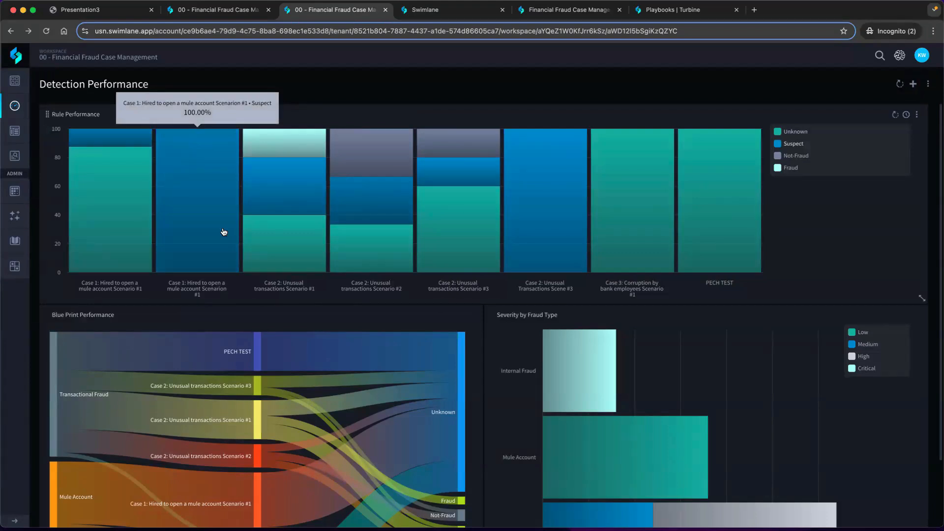
scroll(396, 265, down, 3)
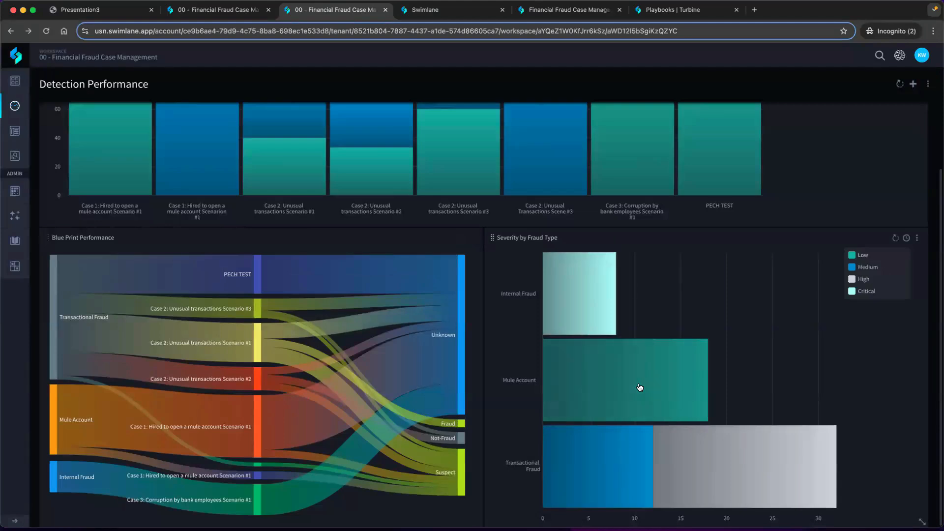
mouse_move(665, 397)
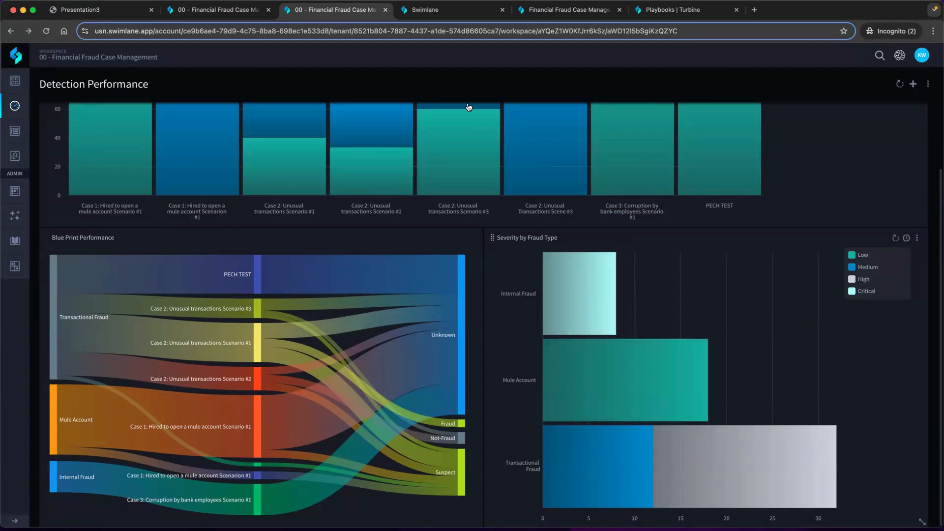
Open the first Mule Account case record listed in the Default Report
click(435, 16)
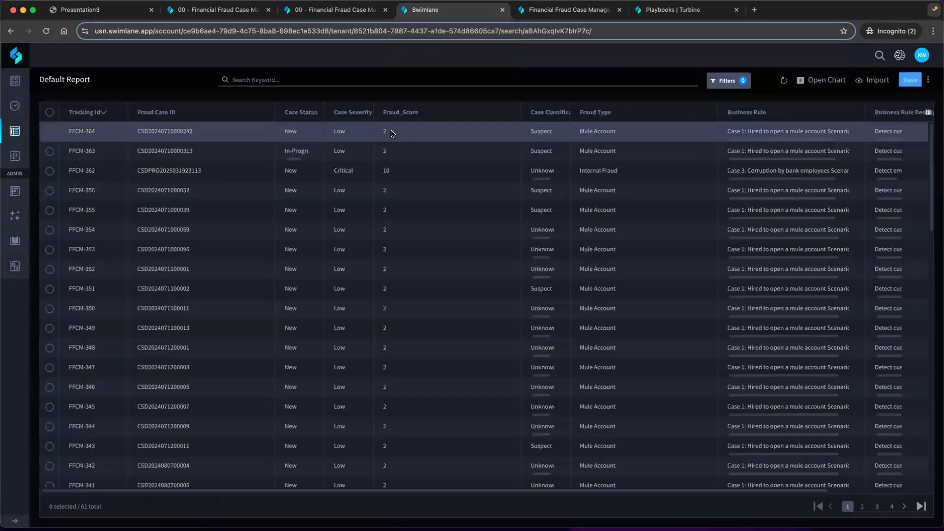
click(392, 132)
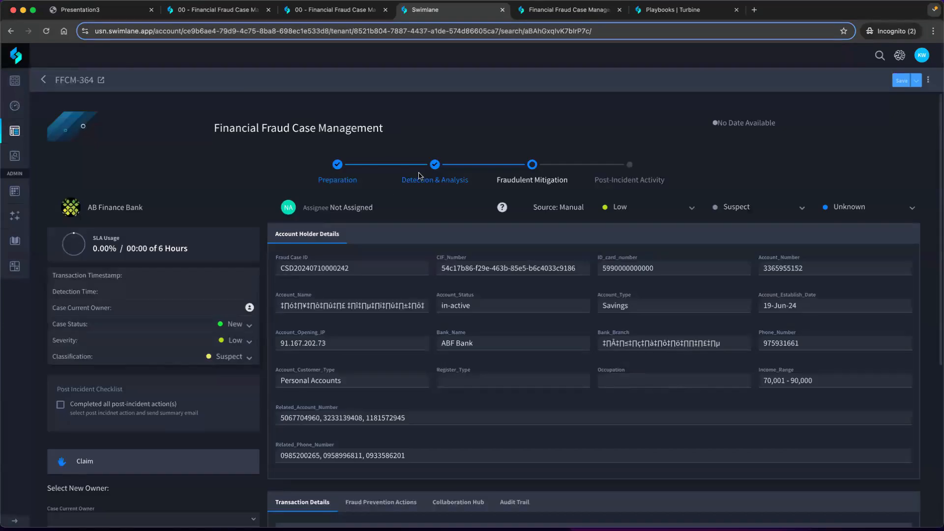
Look through the available options for the case's status, severity and classification without changing them
scroll(284, 200, down, 2)
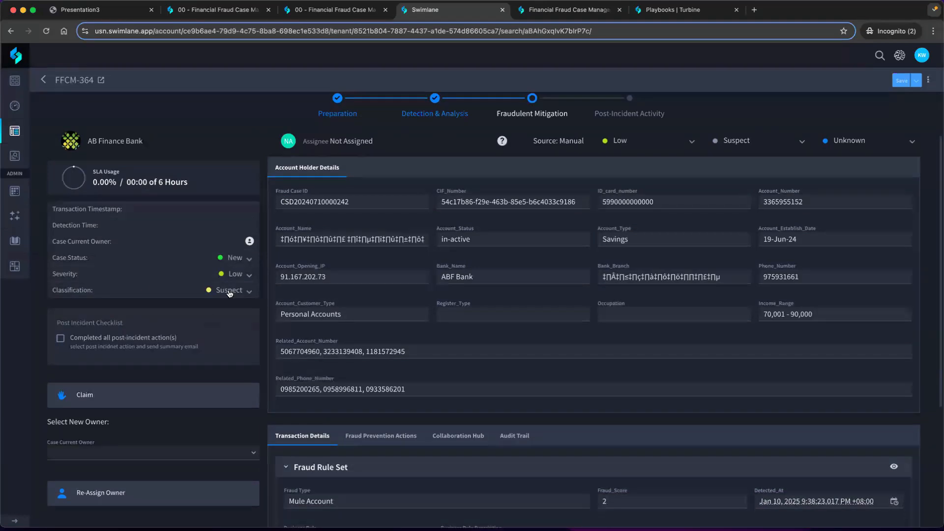
click(236, 257)
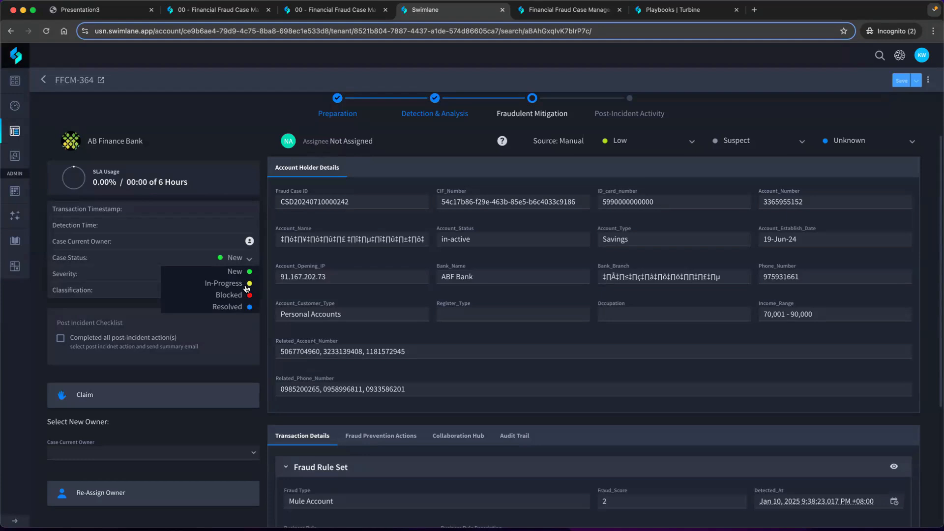
click(249, 259)
click(251, 275)
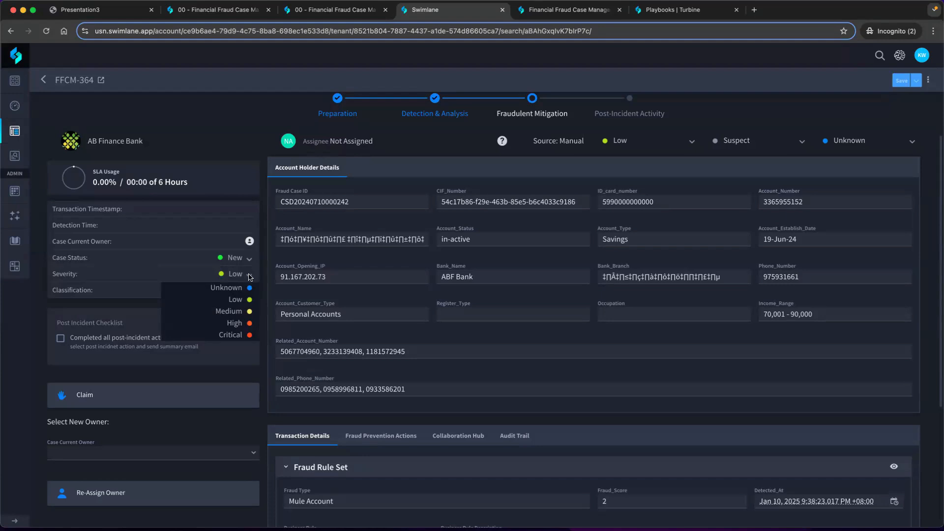
click(250, 277)
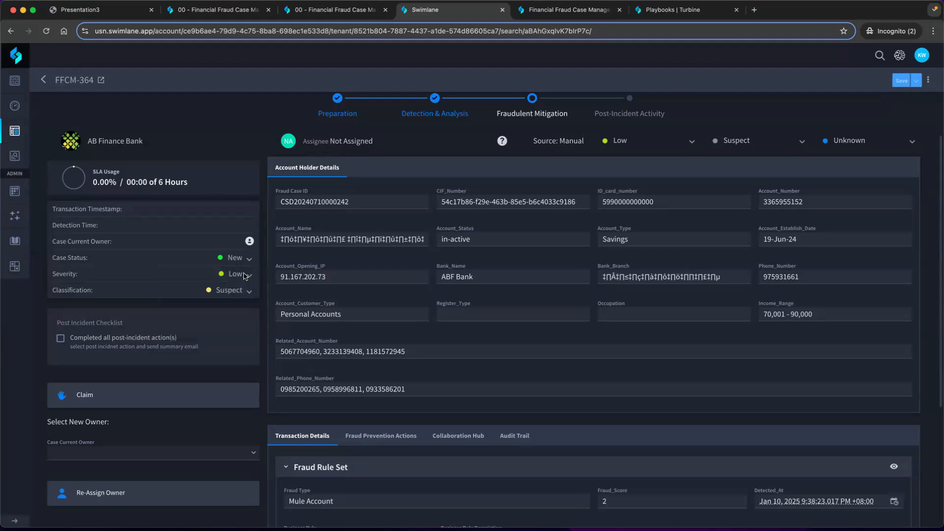
click(244, 293)
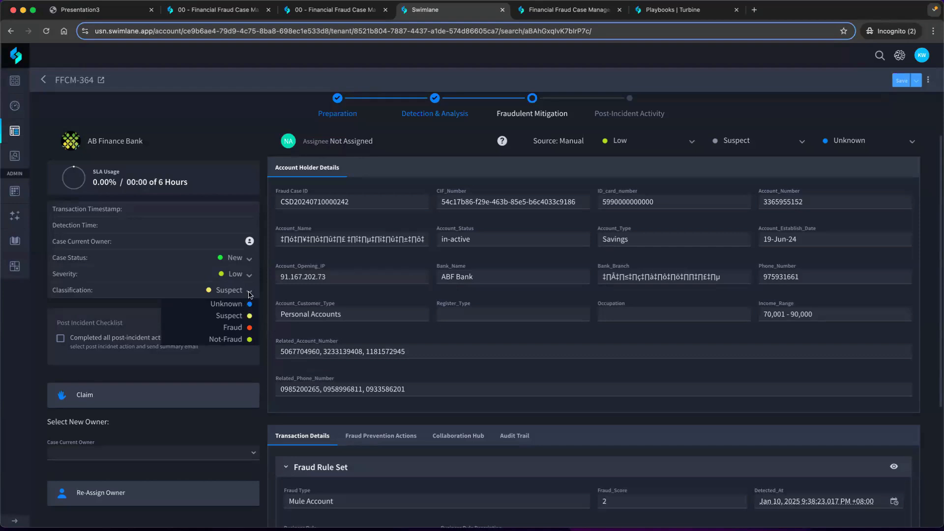
click(248, 295)
click(248, 297)
click(375, 299)
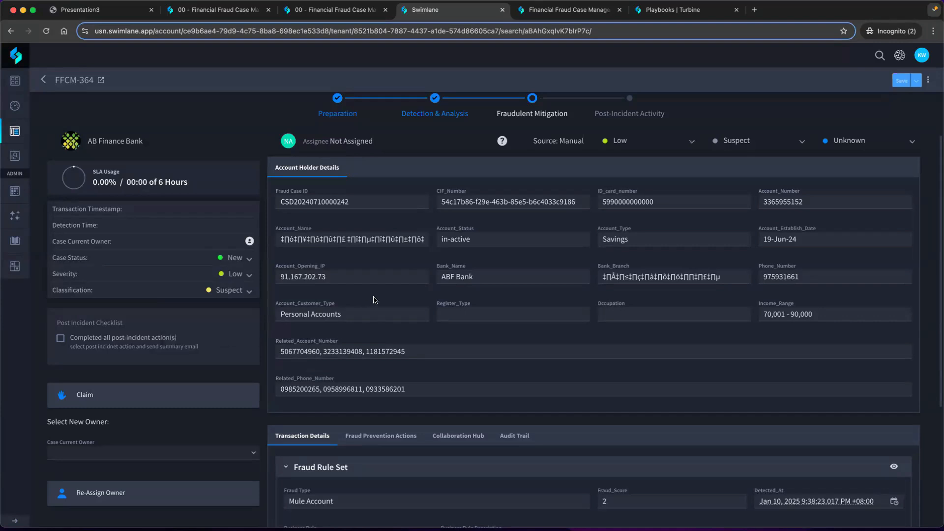
Check the Fraud Case ID and tracking ID along with the account holder details of the case
scroll(374, 299, up, 1)
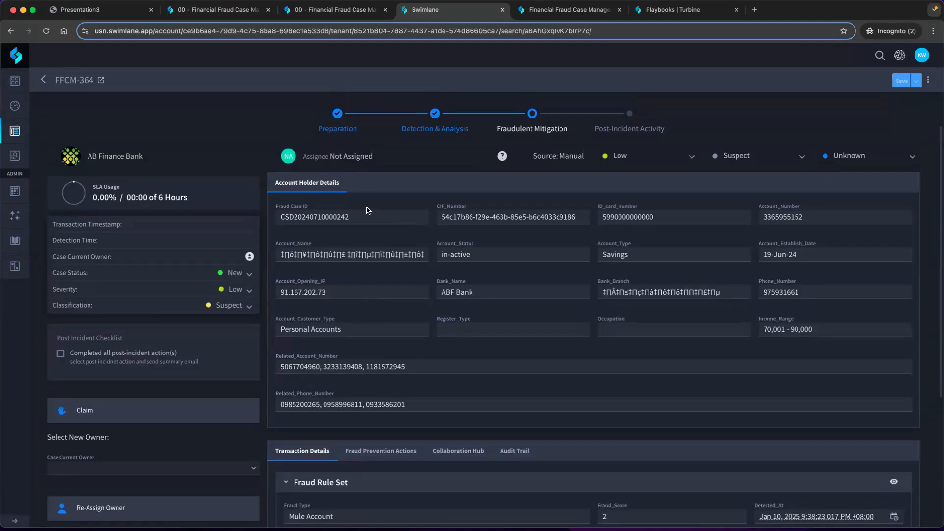
click(344, 218)
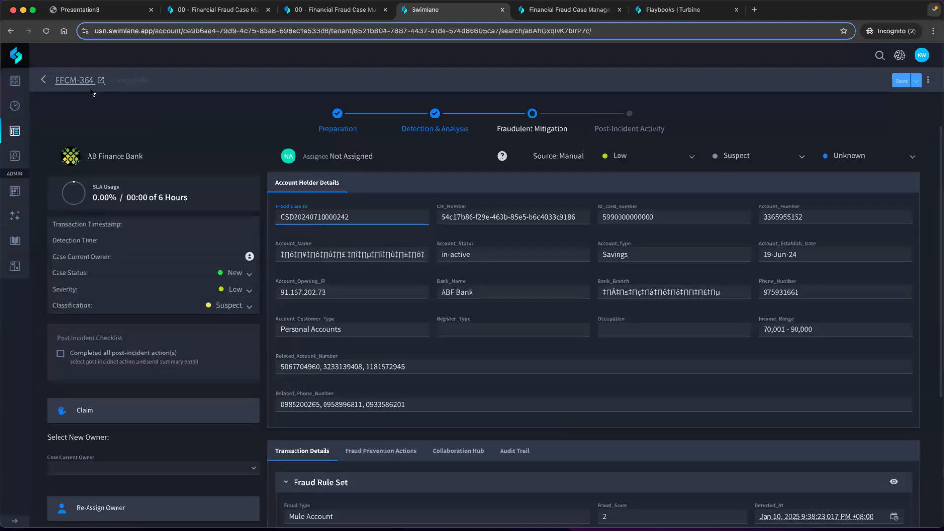
mouse_move(64, 85)
click(493, 237)
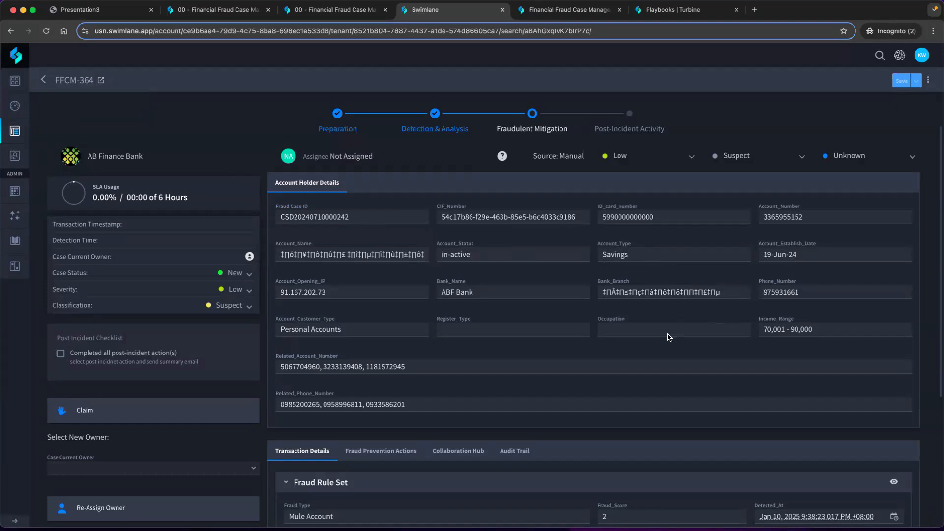
Highlight the account opening IP and read through the remaining account holder and transaction details
scroll(669, 337, down, 3)
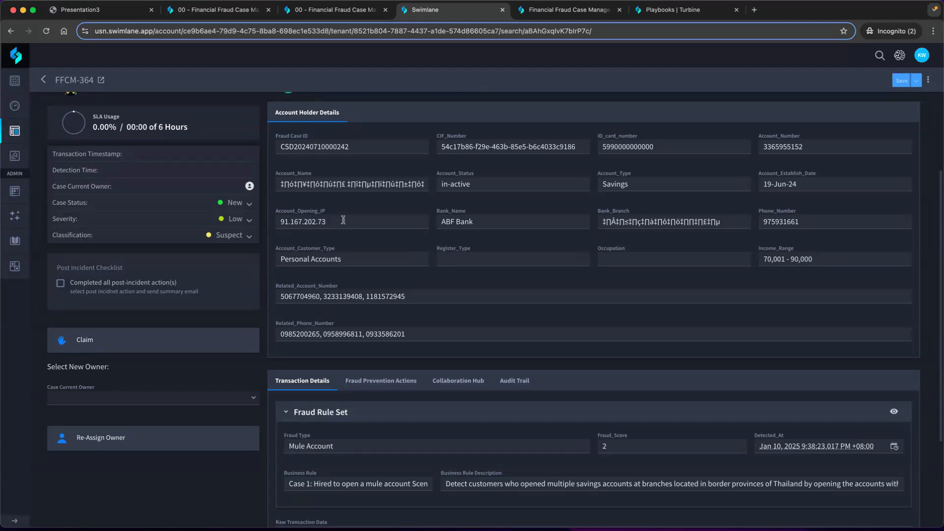
drag(343, 220, 250, 220)
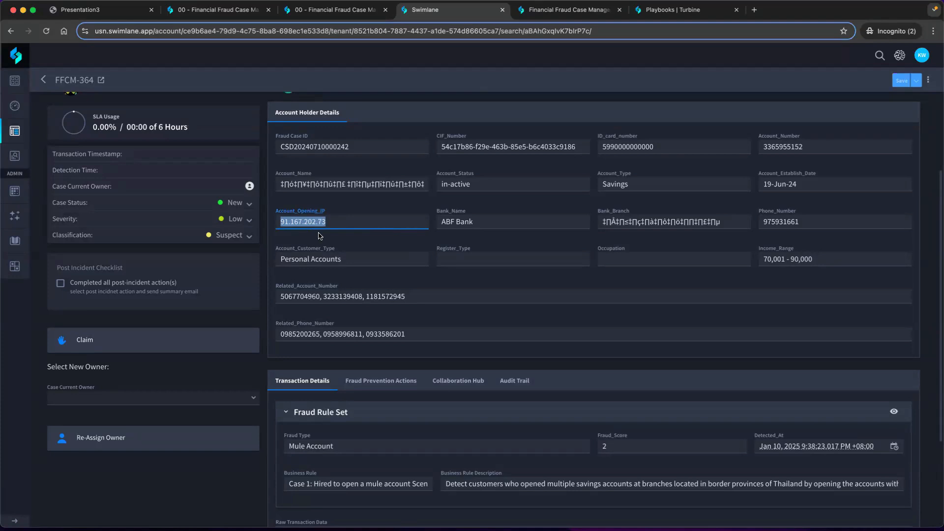
click(364, 241)
scroll(578, 270, down, 1)
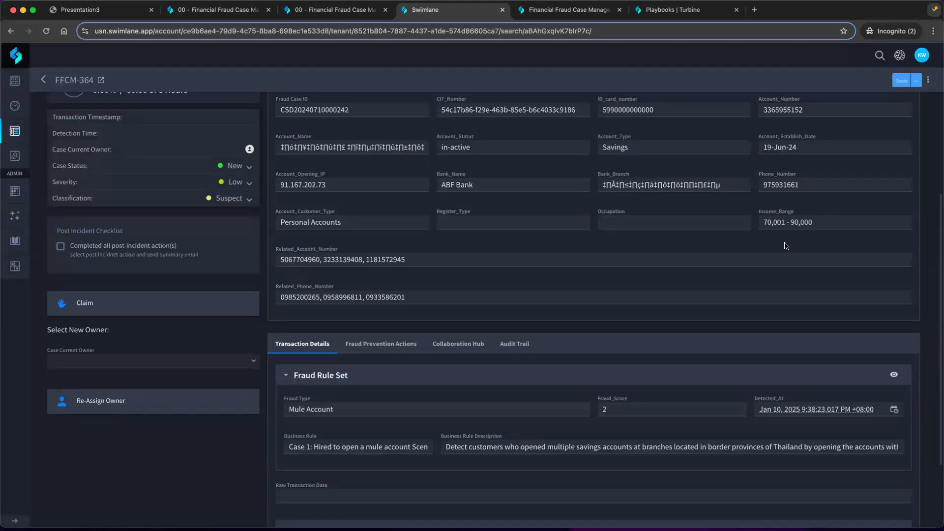
scroll(748, 263, down, 3)
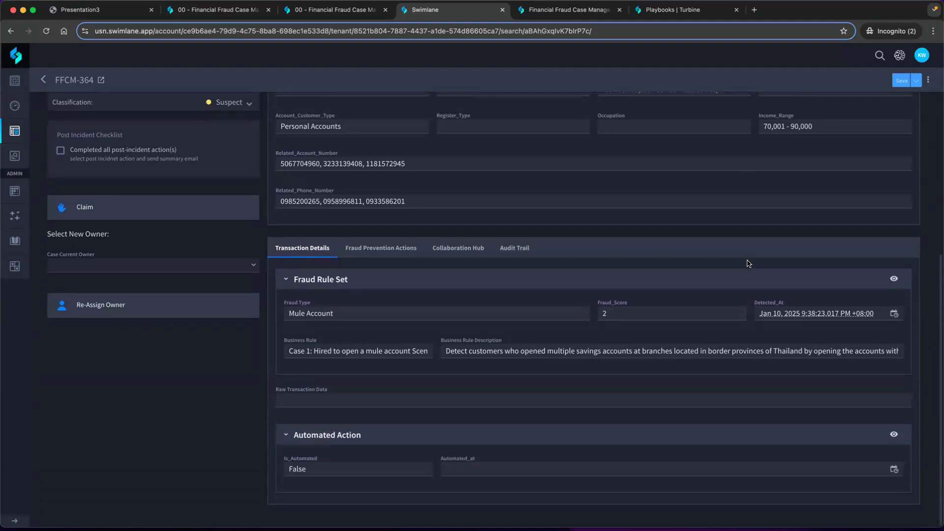
Examine the related account numbers and the Fraud_Score field in the Fraud Rule Set
click(511, 166)
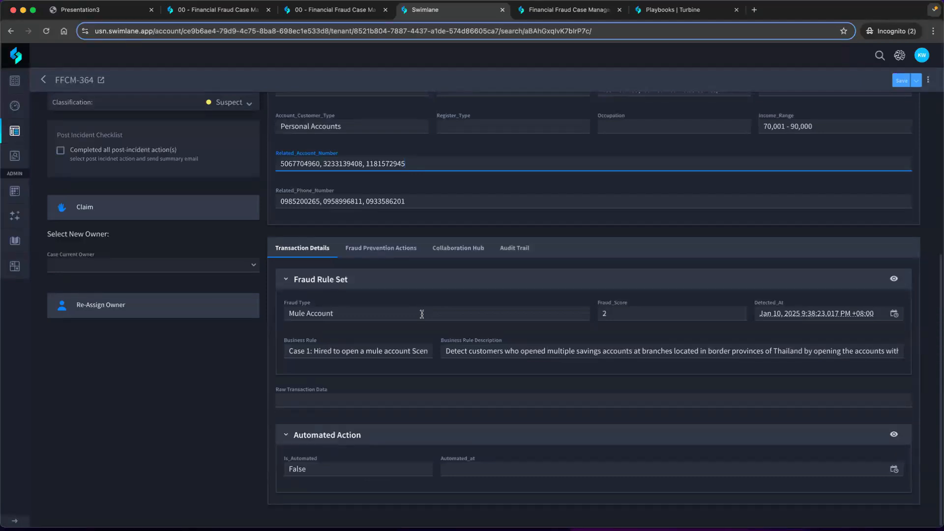
click(599, 314)
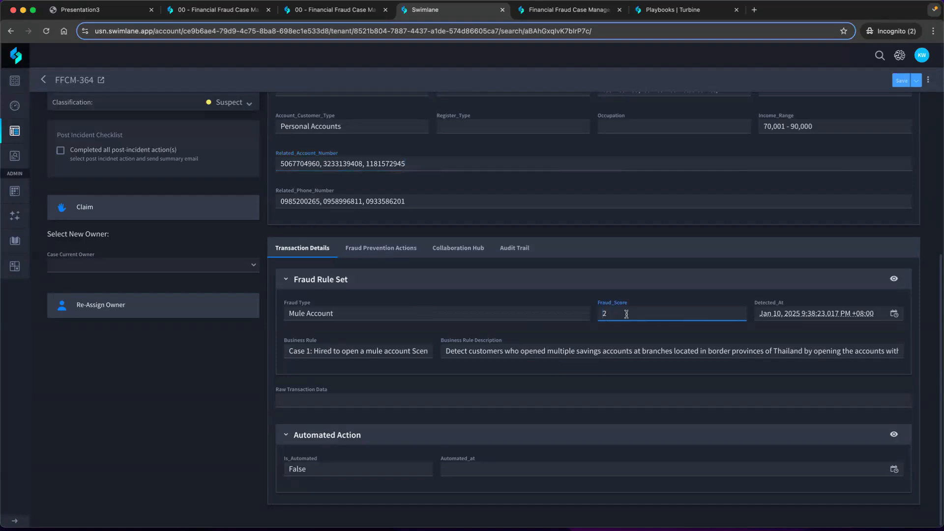
key(super+a)
click(615, 315)
scroll(506, 368, up, 5)
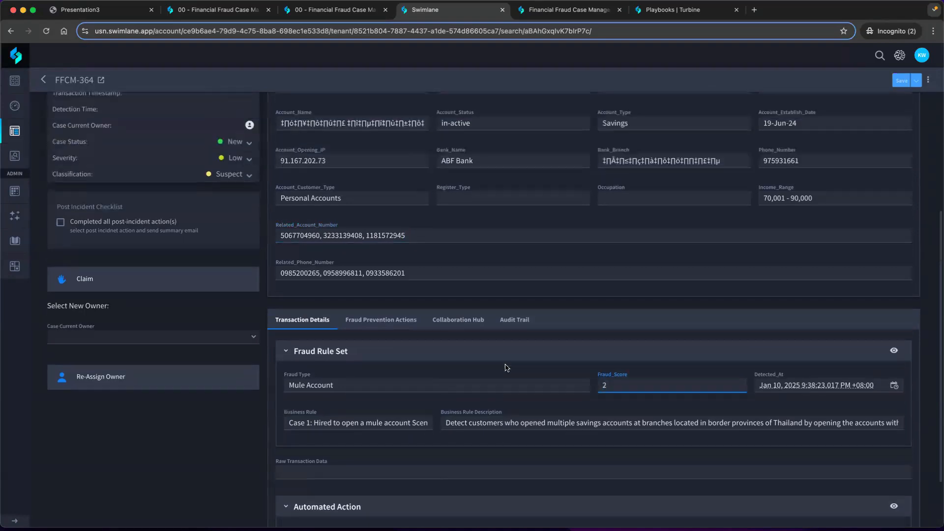
scroll(507, 368, down, 2)
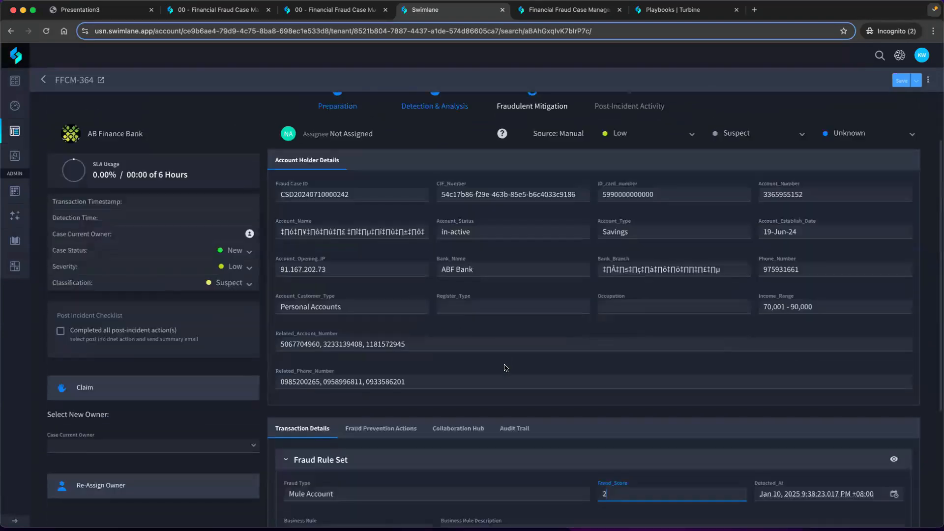
Show the case's Fraud Prevention Actions and expand the Actions Activity Details section
click(385, 435)
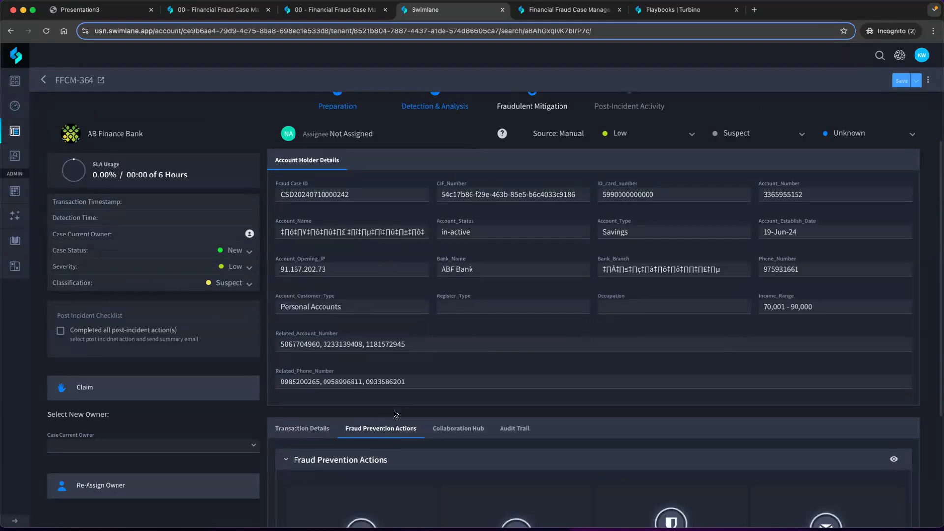
scroll(401, 405, down, 3)
click(303, 336)
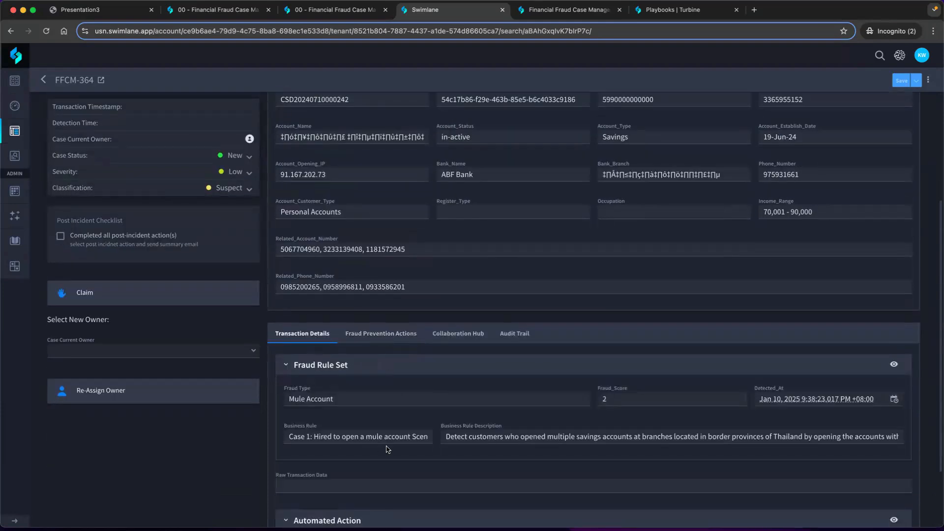
click(387, 338)
scroll(394, 364, down, 2)
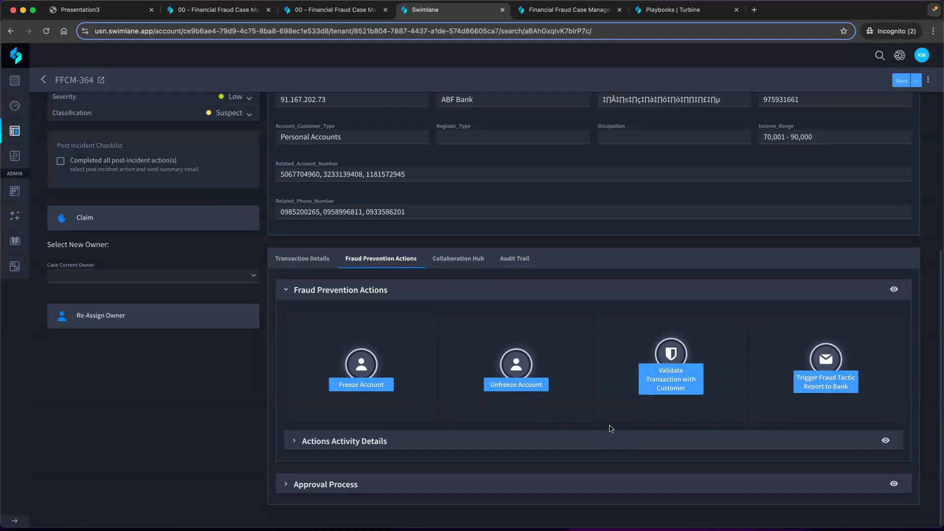
click(294, 444)
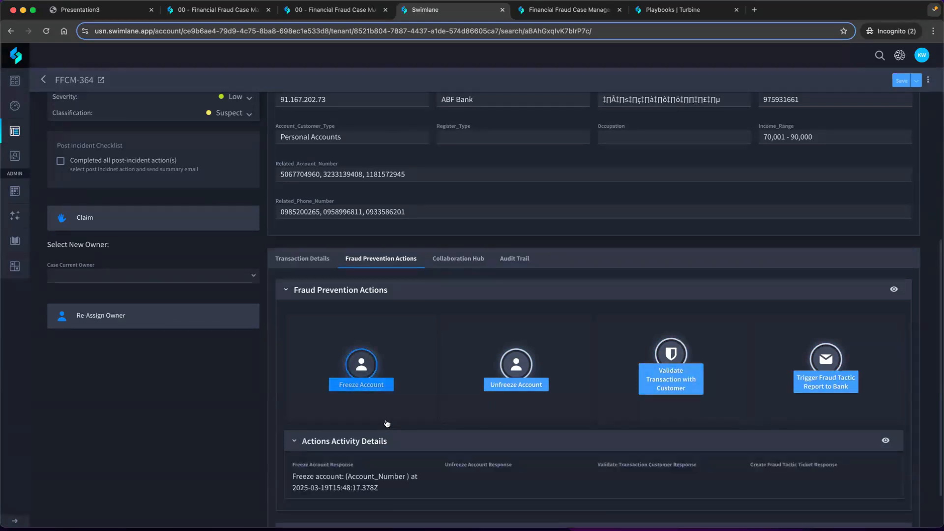
Expand the Approval Process section and load the template "FFCM - Approval Request for Fraud Case Actions", saving the record as part of it
scroll(403, 394, down, 2)
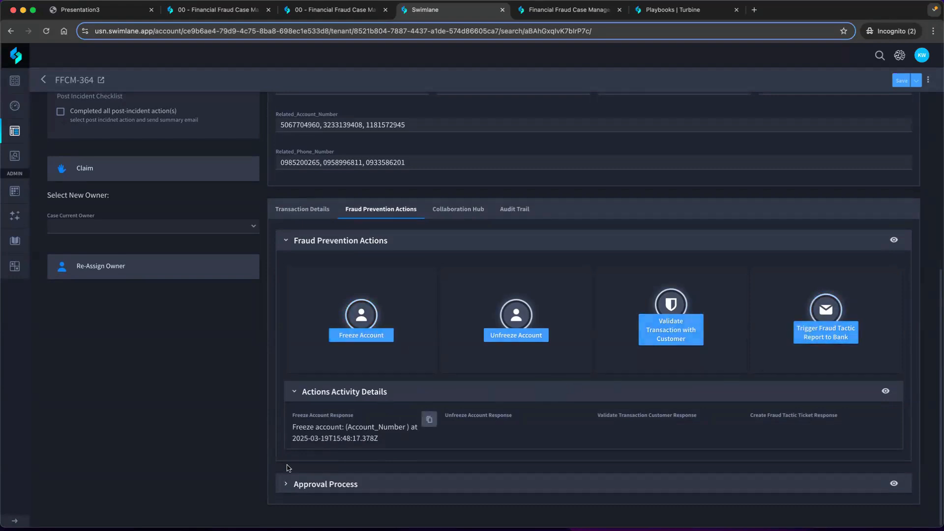
click(287, 483)
scroll(288, 484, down, 5)
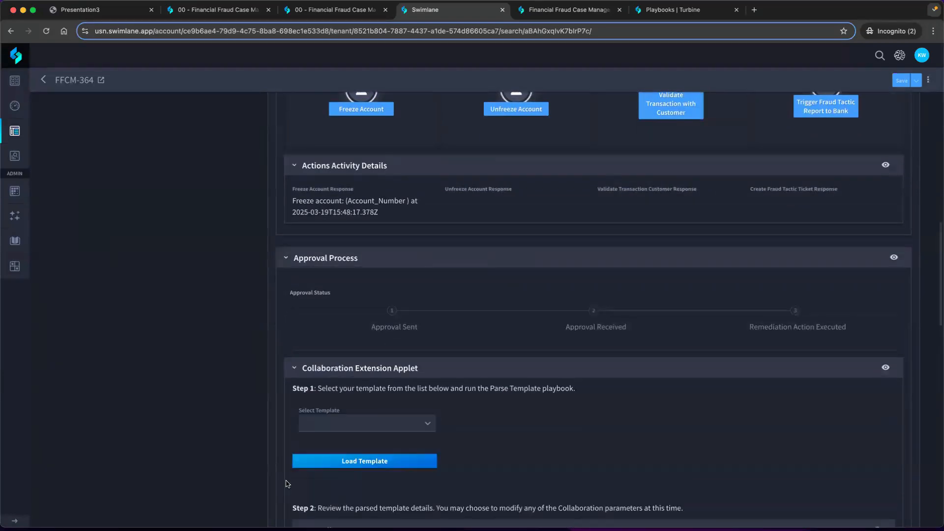
scroll(288, 483, down, 4)
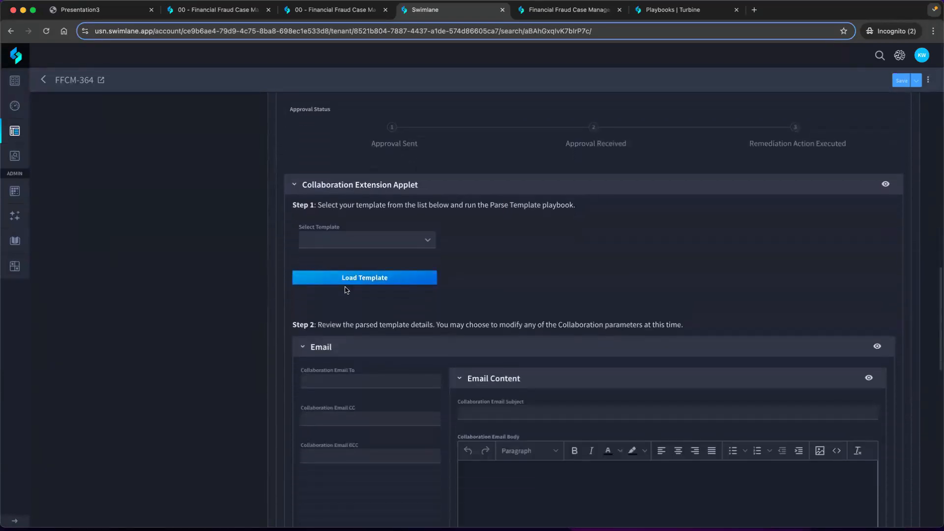
click(362, 248)
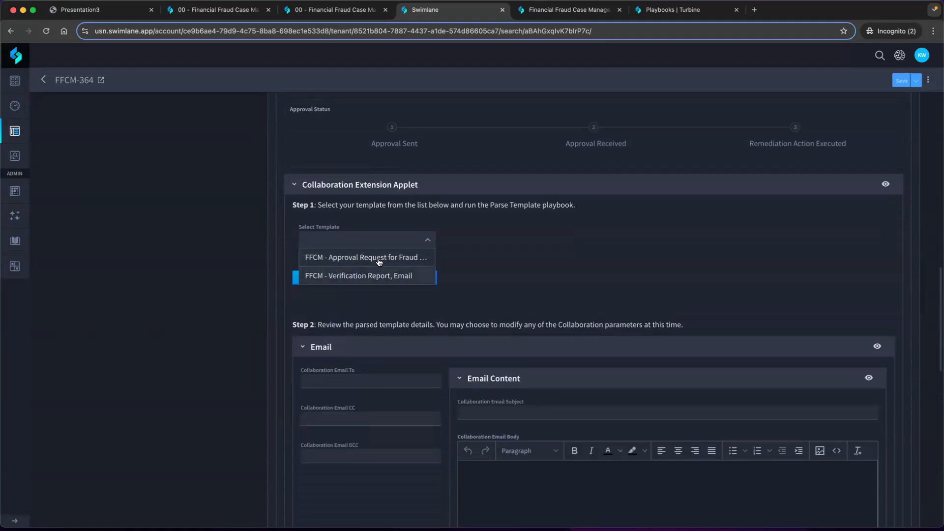
click(378, 262)
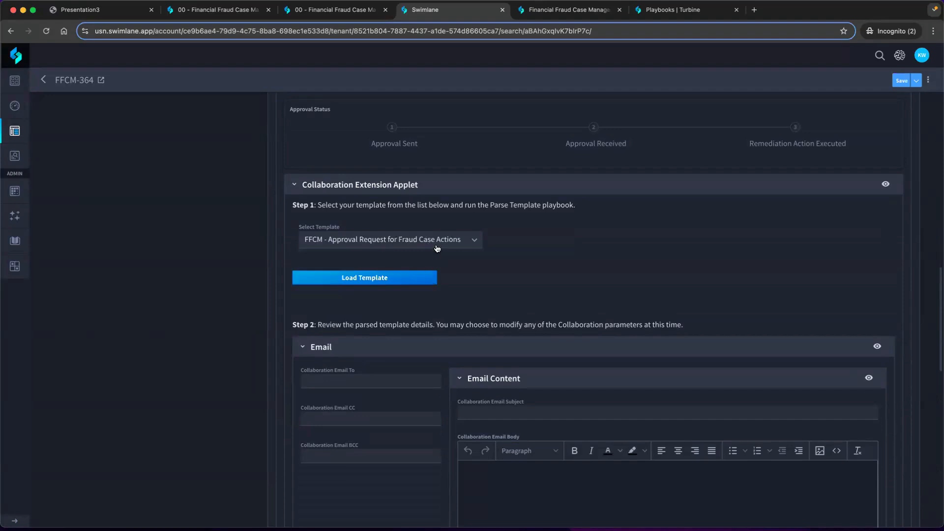
click(397, 279)
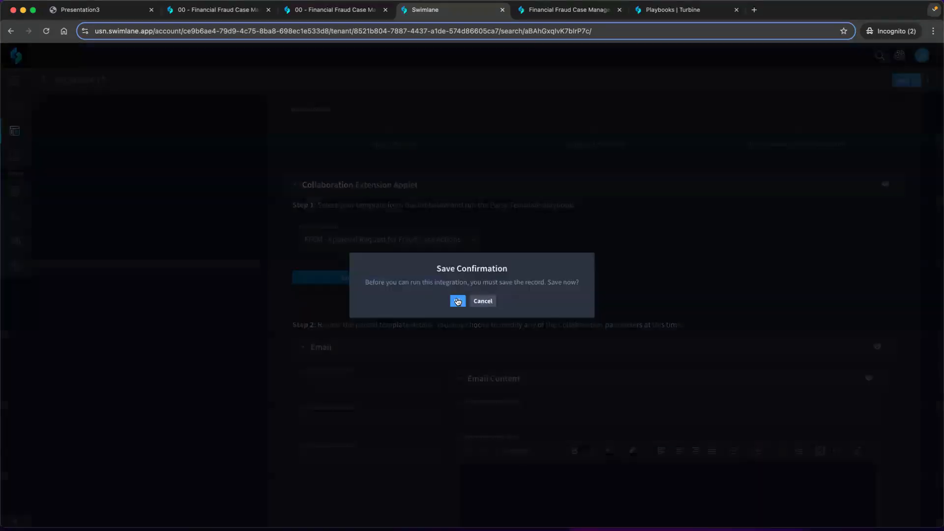
click(456, 300)
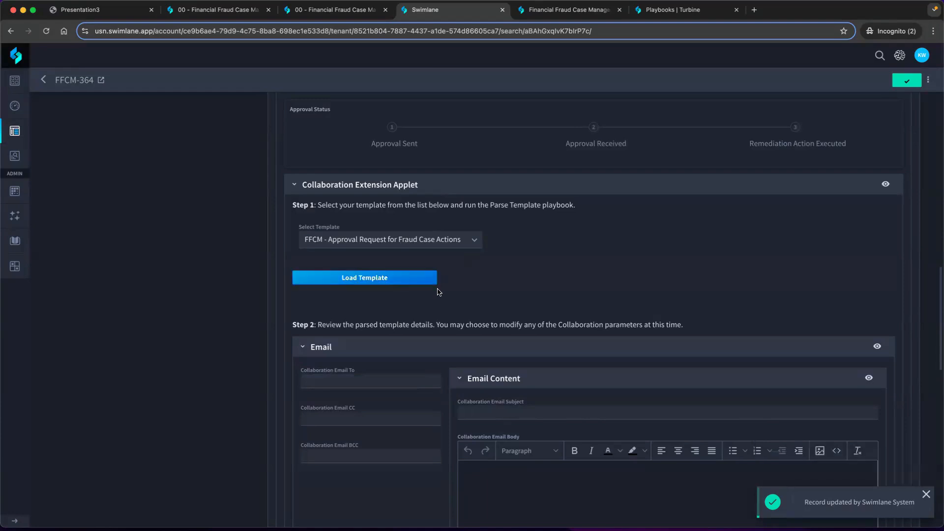
Check the template's email fields and open the case on its own record page, leaving without saving the pending changes
scroll(447, 317, down, 3)
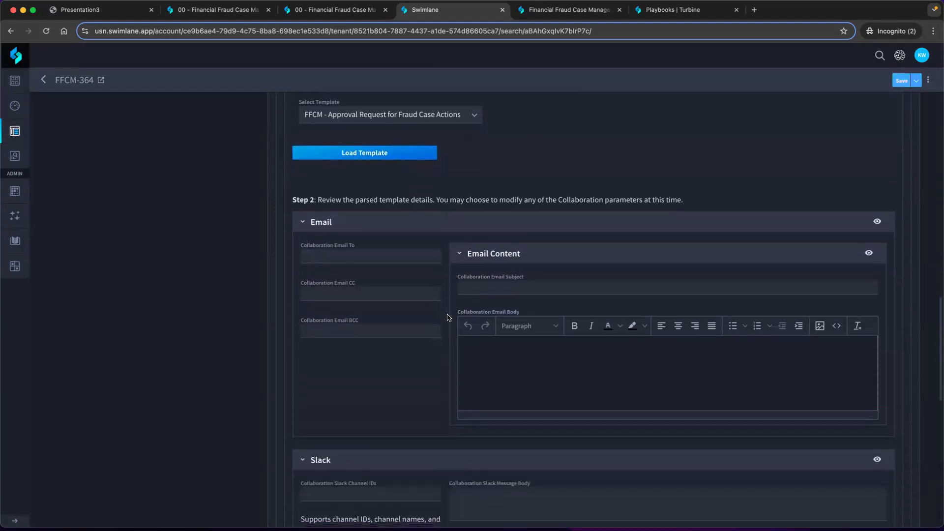
scroll(448, 317, down, 2)
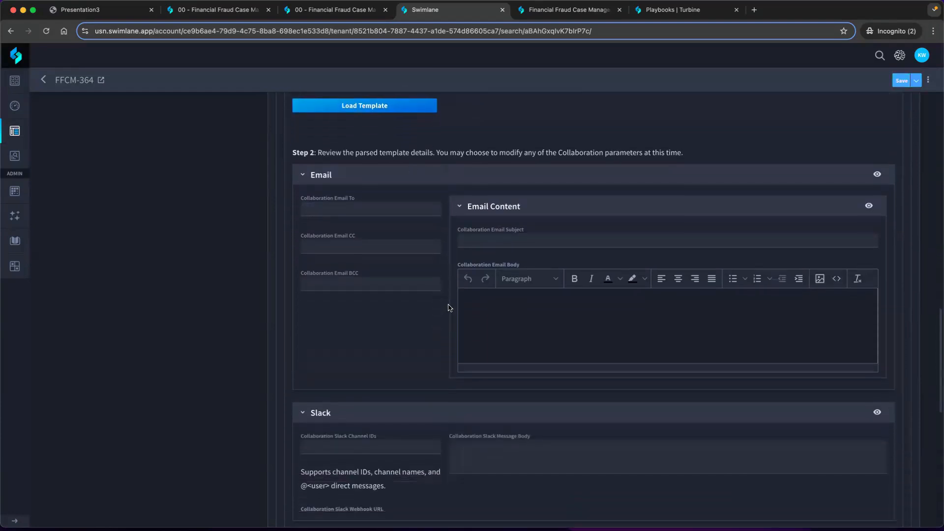
scroll(447, 239, up, 3)
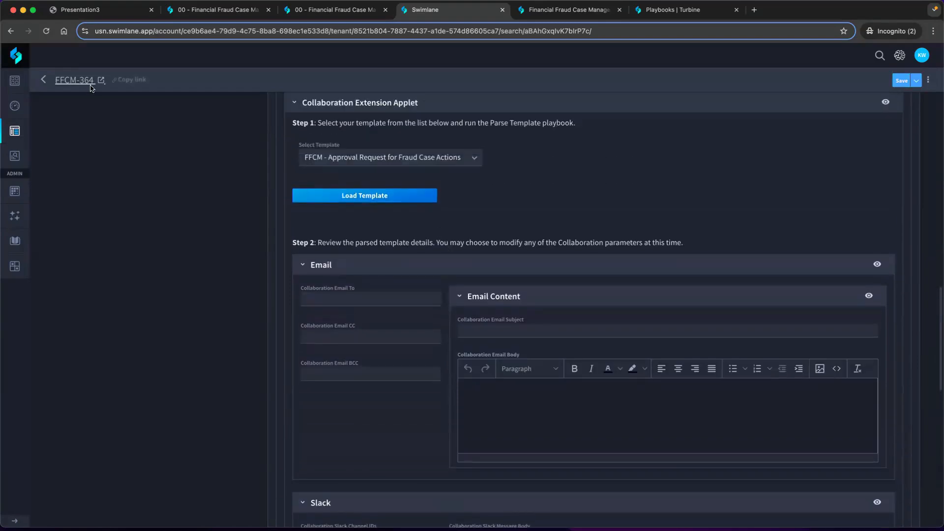
click(74, 81)
click(464, 307)
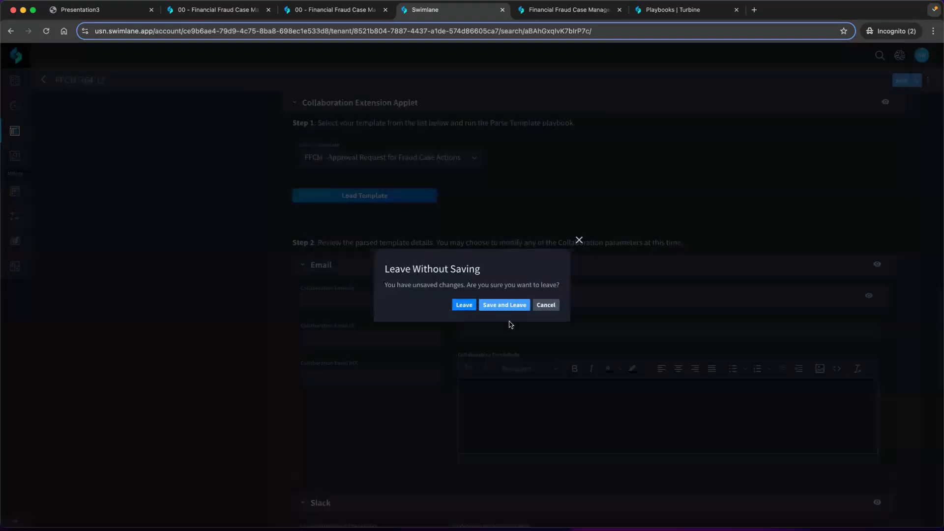
Show the case's Fraud Prevention Actions on the record page and expand the Actions Activity Details and Approval Process sections
scroll(509, 324, down, 8)
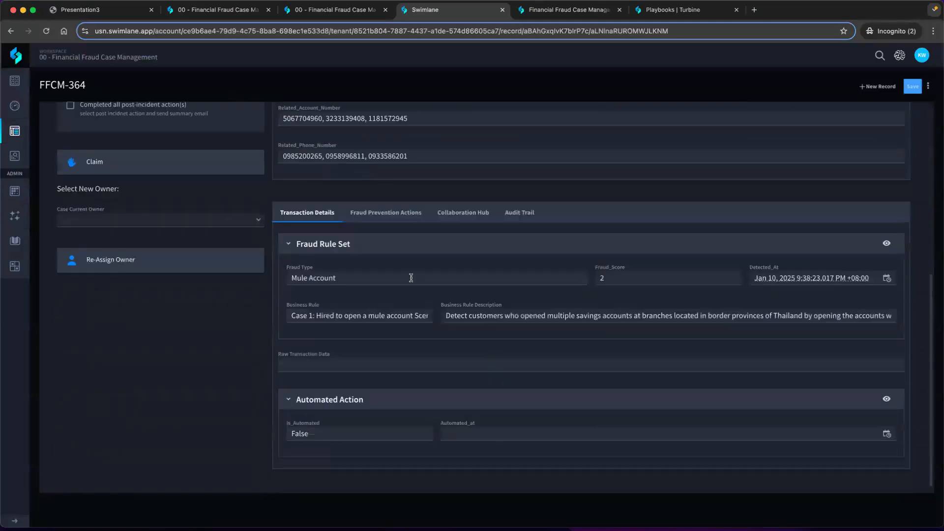
click(401, 215)
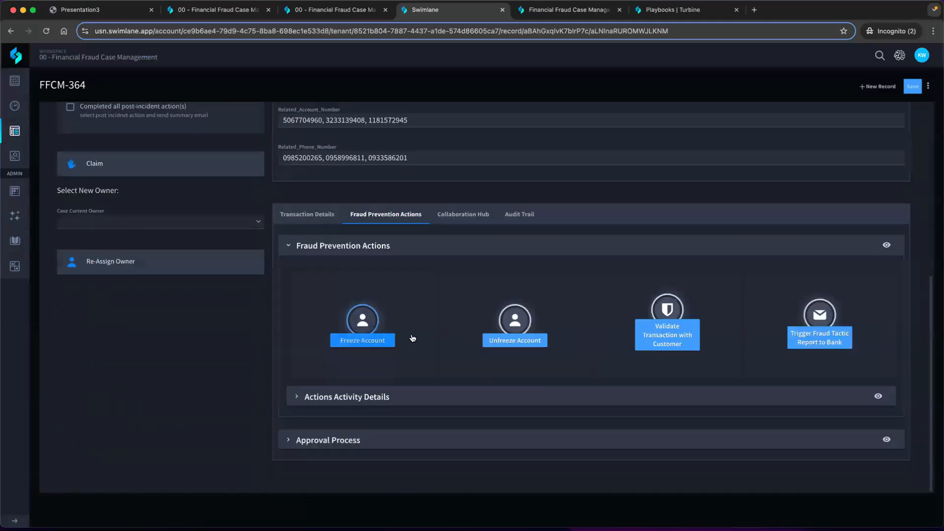
click(296, 397)
scroll(299, 413, down, 1)
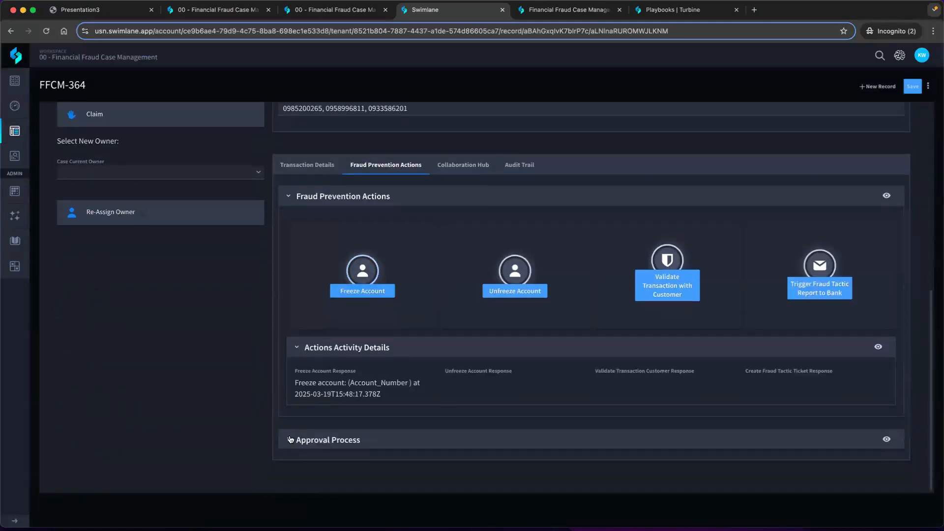
click(290, 439)
Review the parsed approval email's recipient and subject, highlighting the severity tag and the case tracking ID in the subject
scroll(291, 439, down, 8)
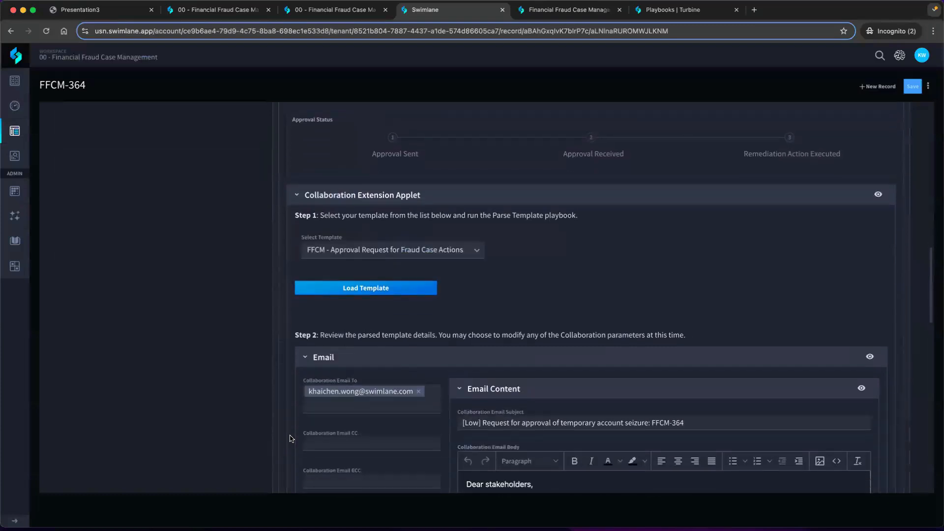
scroll(291, 439, down, 2)
scroll(290, 438, down, 1)
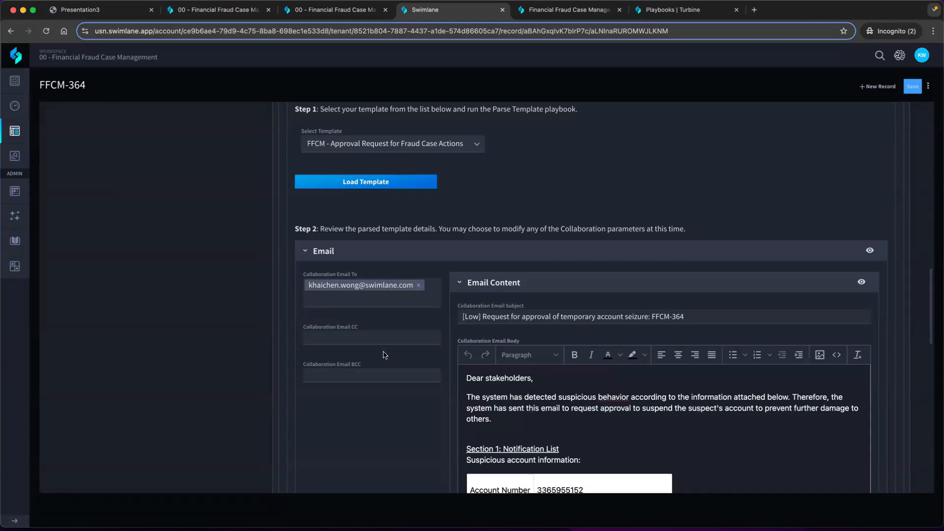
scroll(385, 351, down, 2)
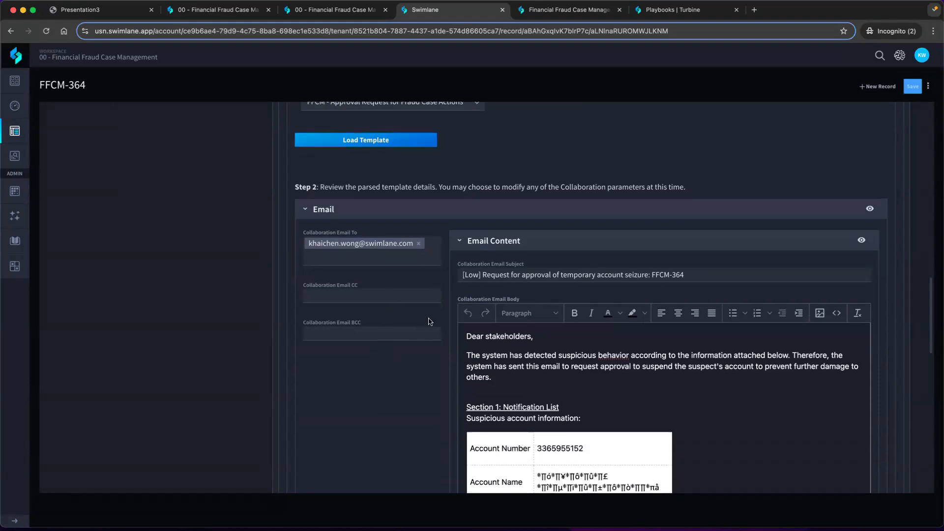
scroll(520, 275, down, 1)
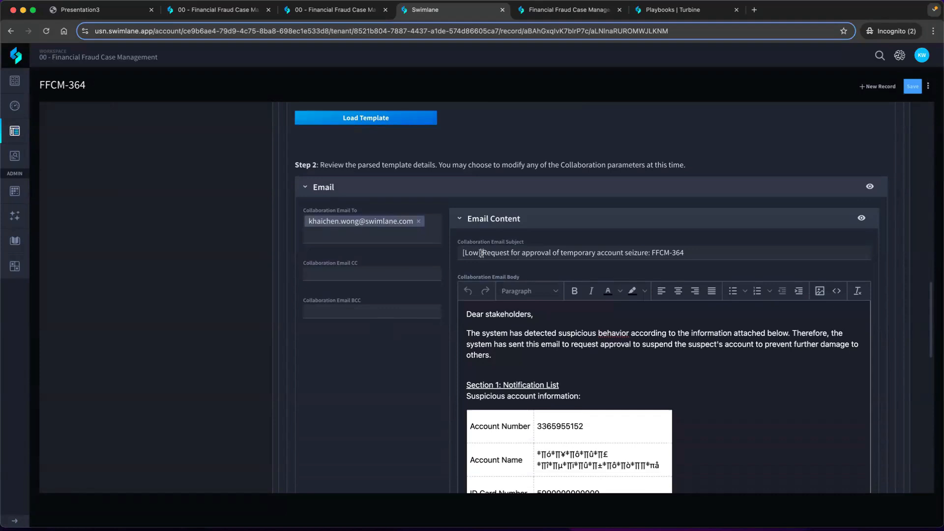
drag(482, 253, 461, 252)
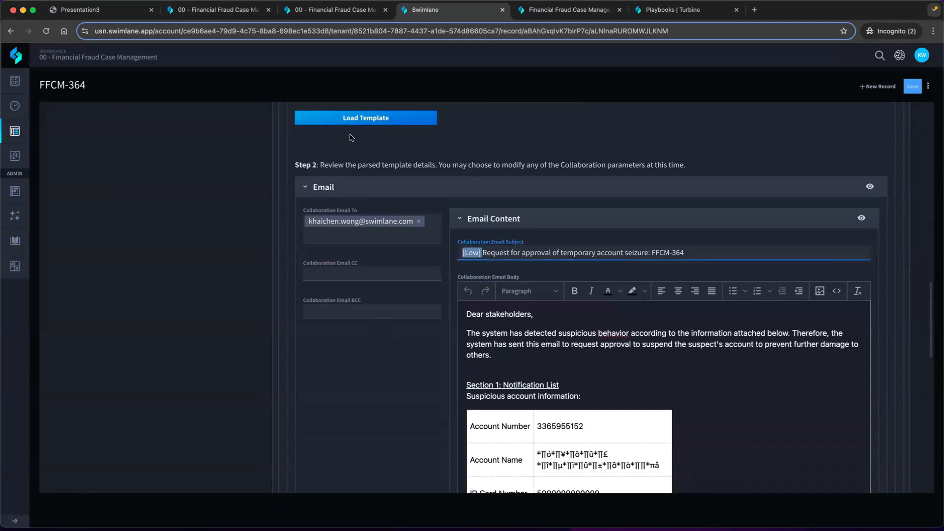
drag(651, 253, 701, 253)
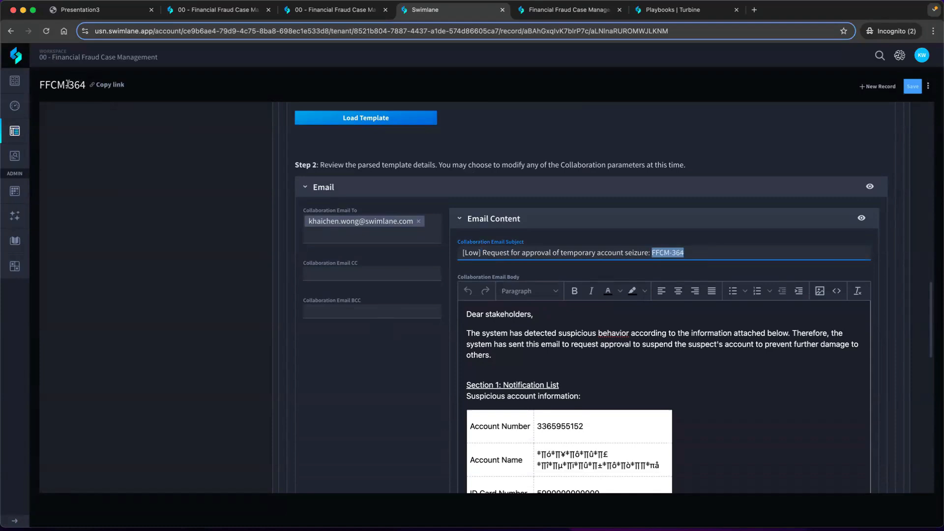
Read through the approval email body, from the suspicious account information and fraud criteria to the Fraud Case Management section
scroll(521, 271, down, 3)
click(538, 276)
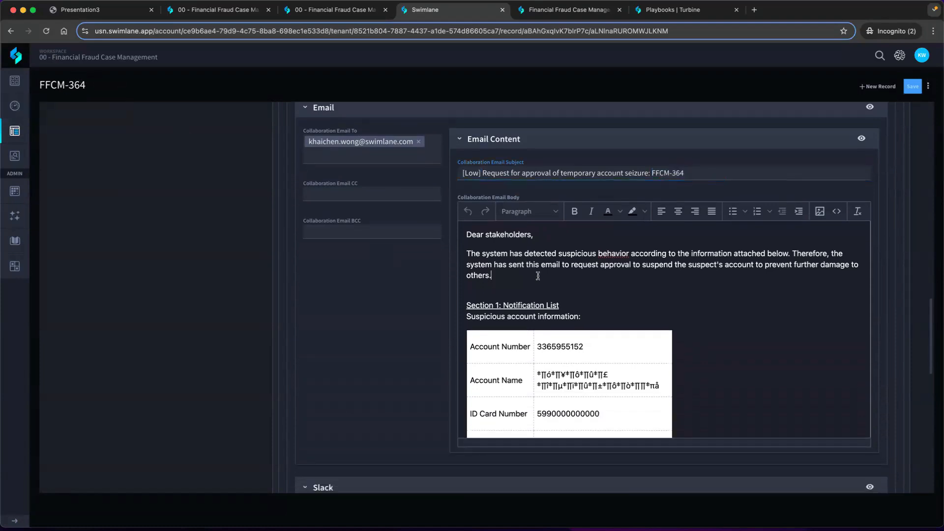
scroll(538, 275, down, 1)
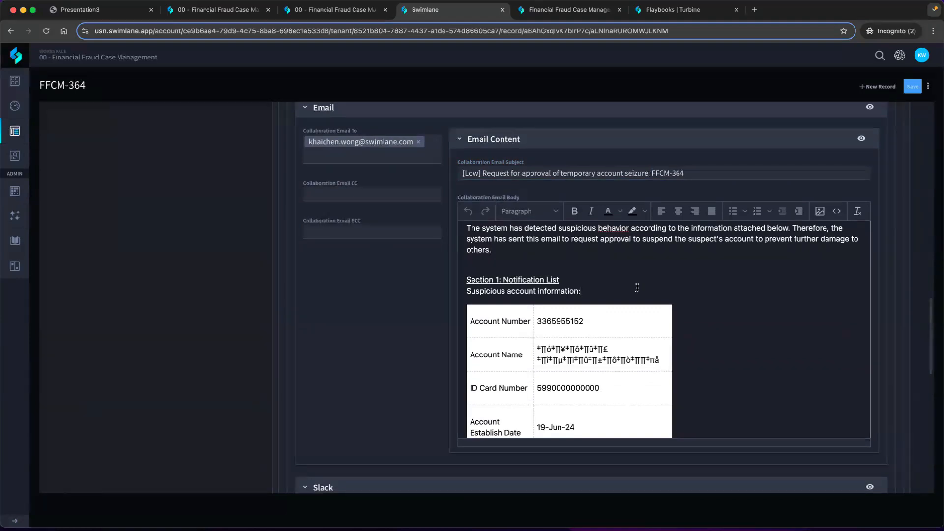
scroll(636, 287, down, 3)
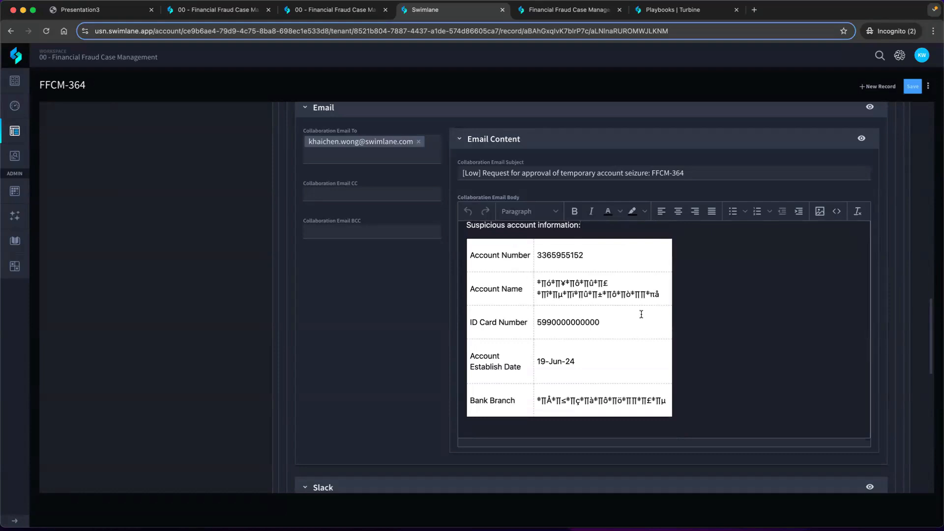
scroll(588, 341, down, 2)
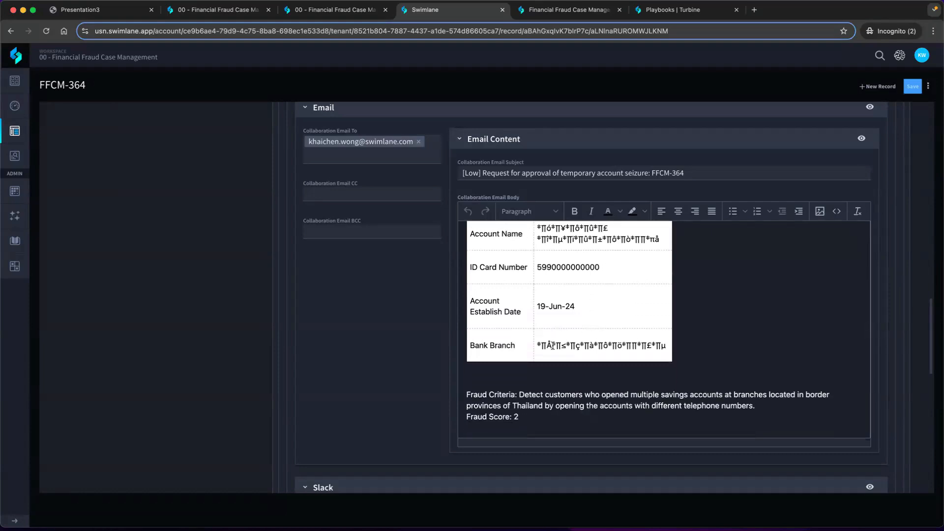
scroll(552, 396, down, 5)
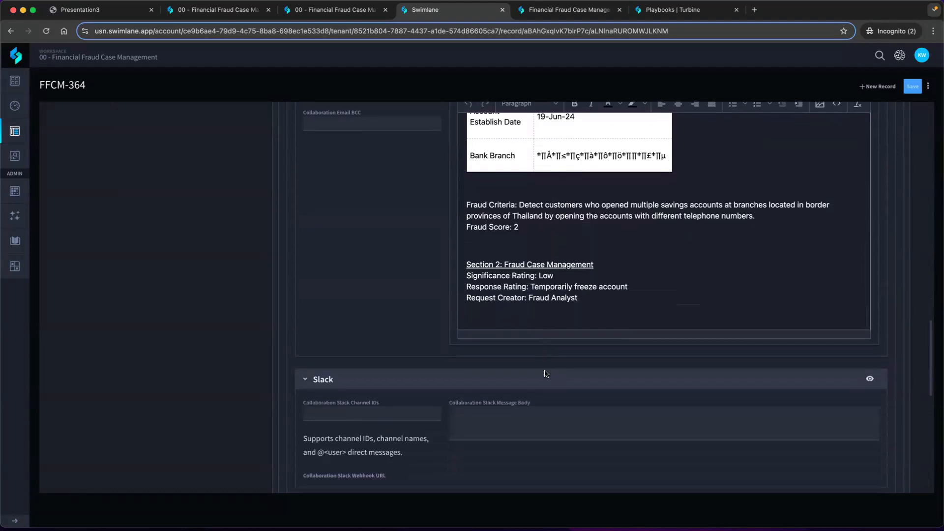
scroll(545, 374, down, 1)
scroll(541, 368, down, 5)
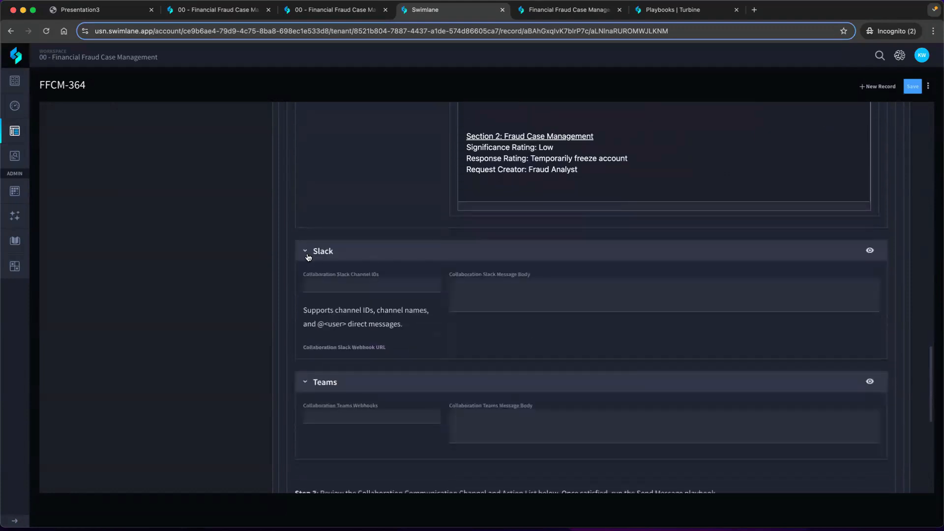
Collapse the Slack and Teams sections and review the communication channel, action list and message references in Step 3
click(306, 252)
click(308, 287)
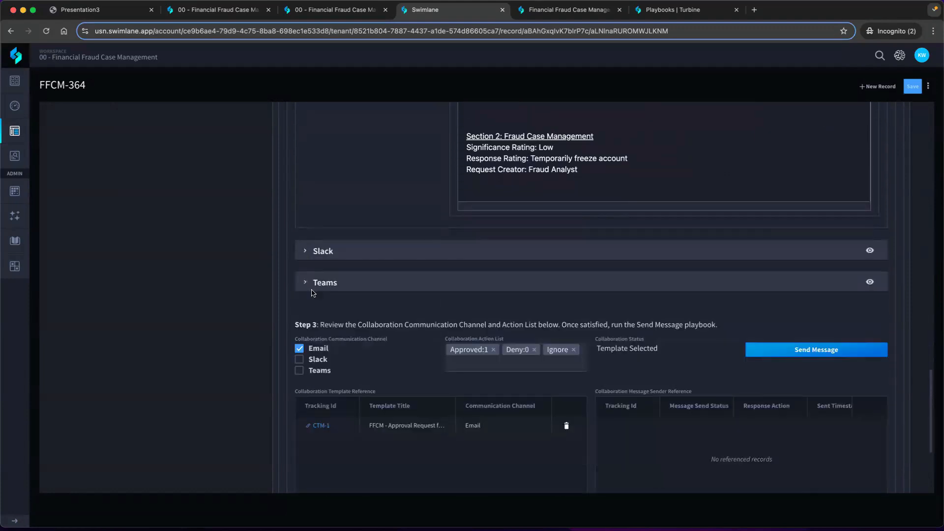
scroll(312, 293, down, 3)
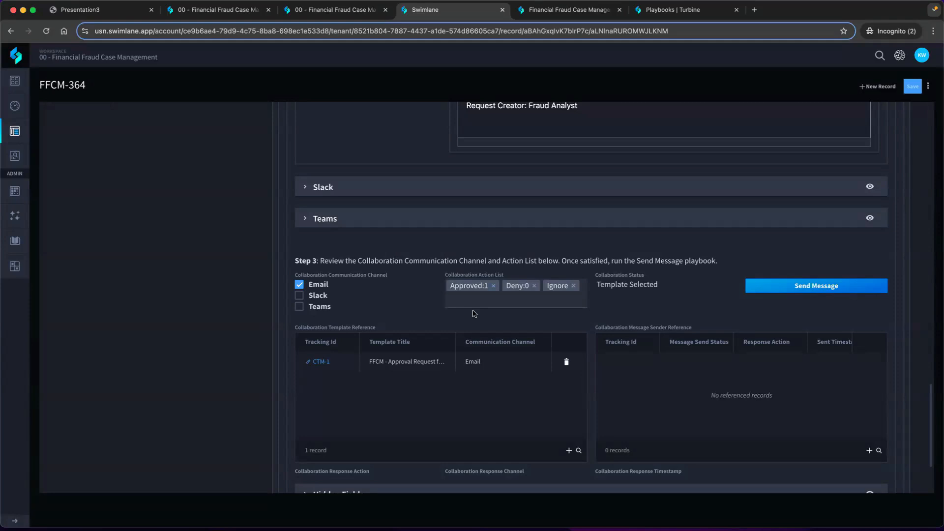
scroll(474, 313, down, 3)
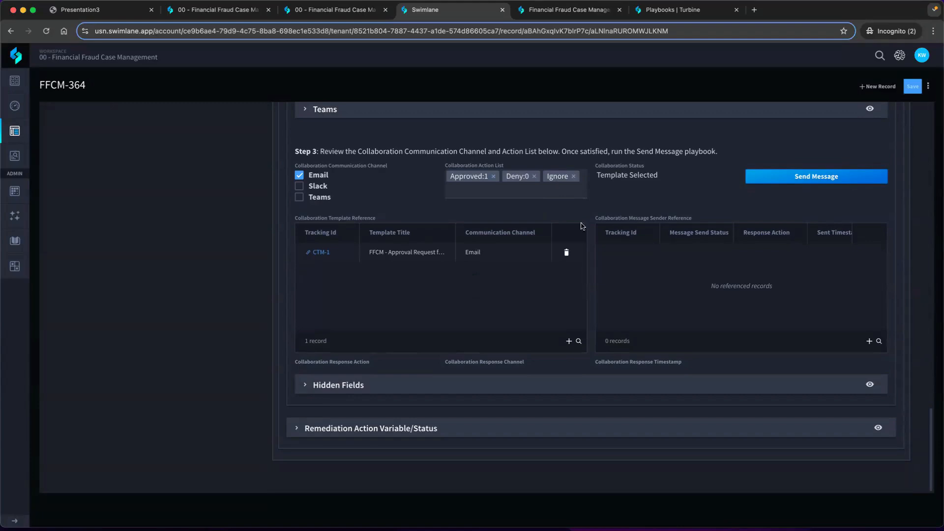
Open the case's Collaboration Hub and submit "post comment" as an inline chat comment
scroll(345, 405, up, 20)
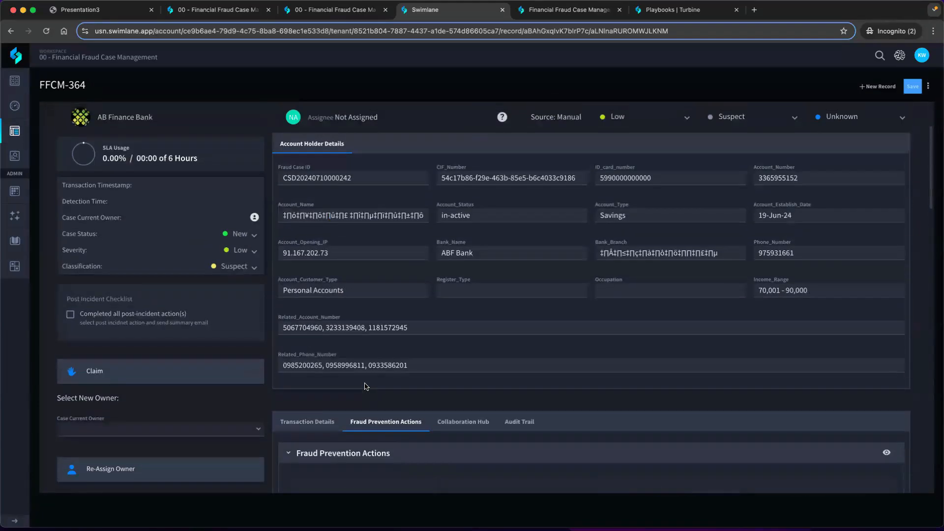
scroll(418, 344, down, 5)
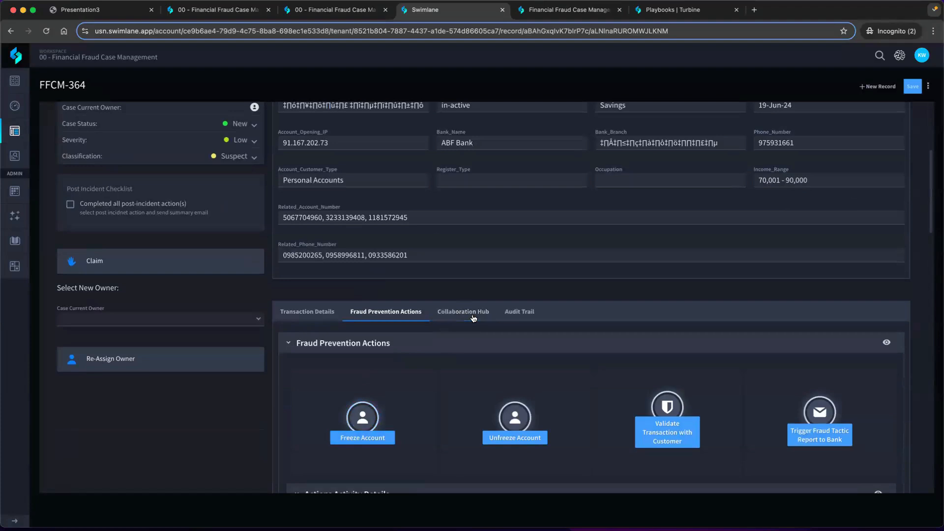
click(464, 311)
scroll(500, 320, down, 1)
scroll(501, 320, down, 1)
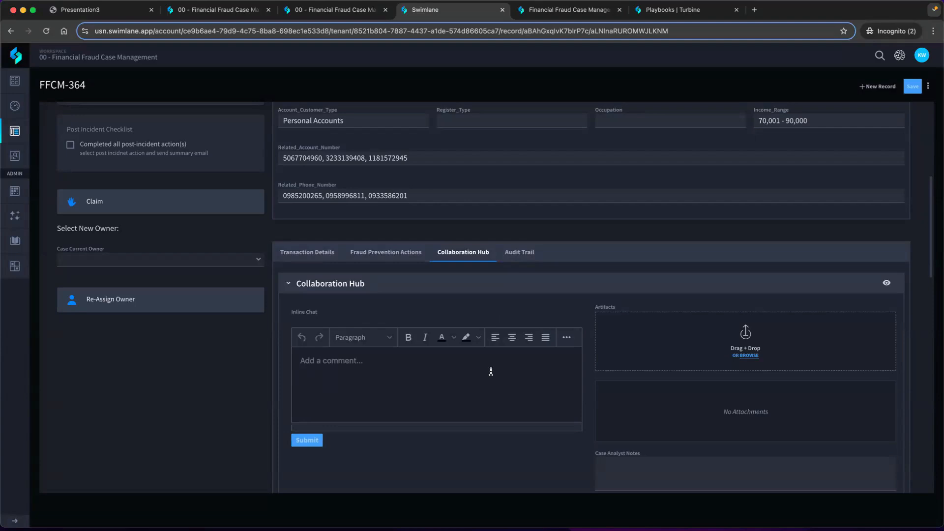
scroll(492, 365, down, 3)
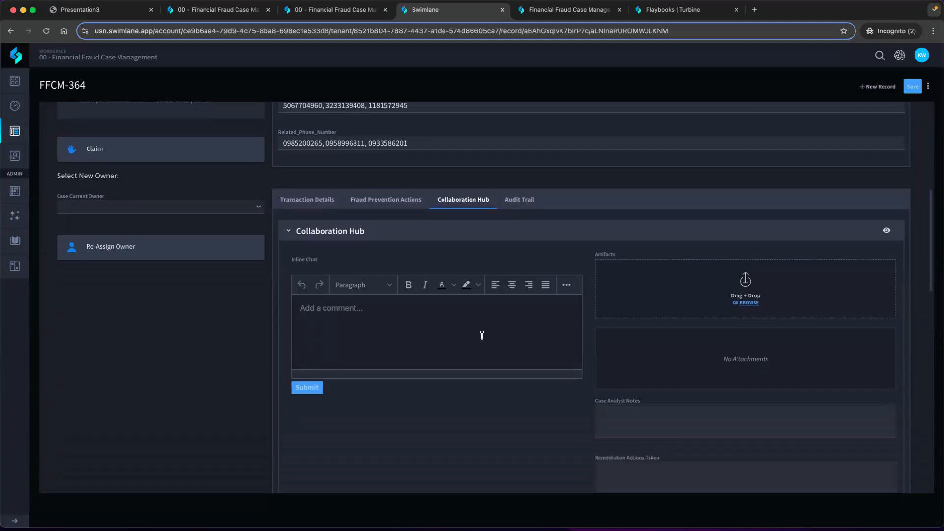
text(post comment)
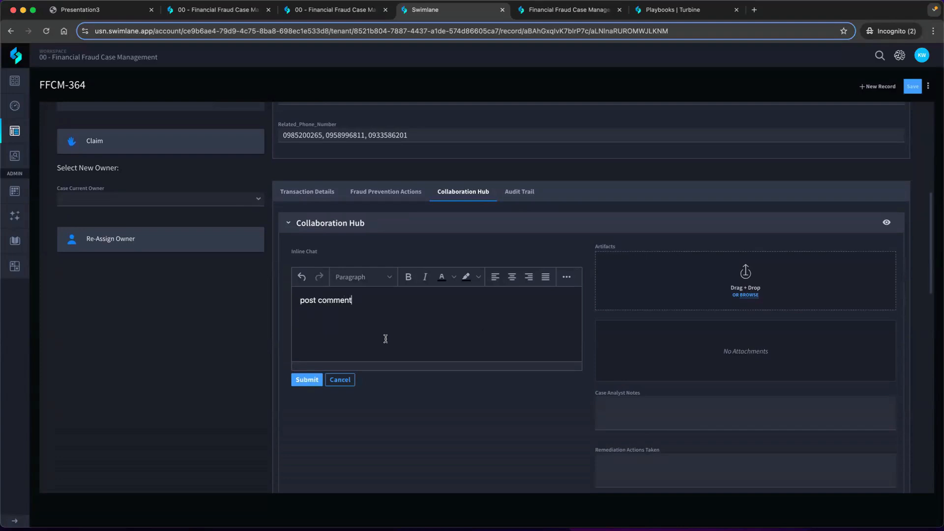
click(313, 383)
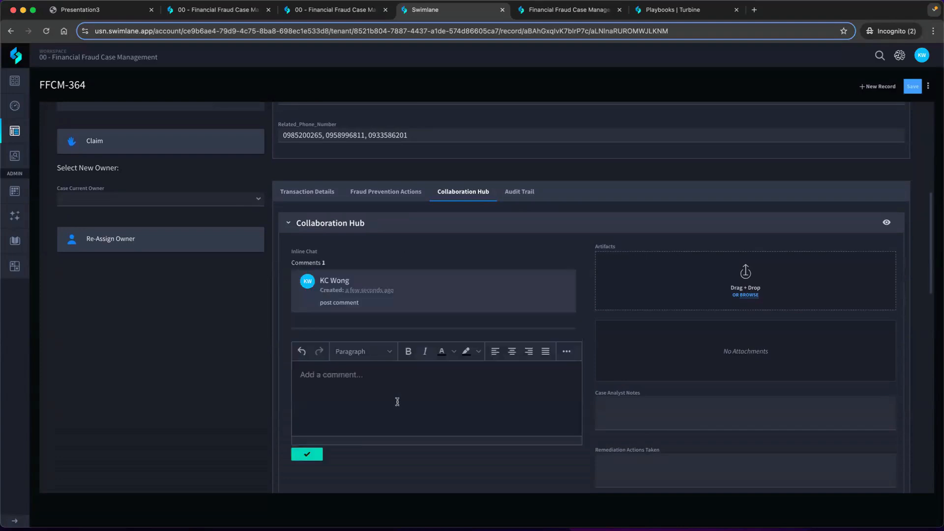
Look through the Collaboration Hub's artifacts, analyst notes, remediation actions, case summary and Verification Report Email section
scroll(432, 398, down, 2)
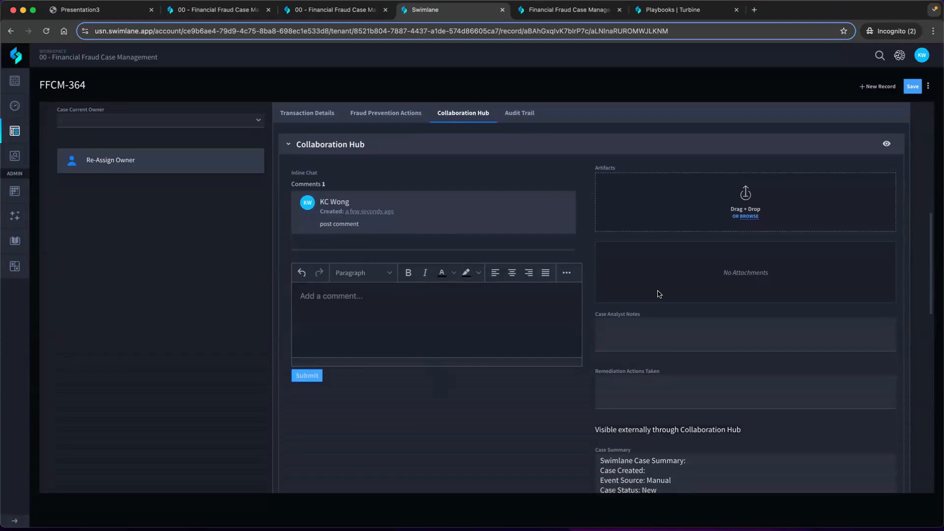
scroll(659, 294, down, 3)
scroll(657, 291, down, 2)
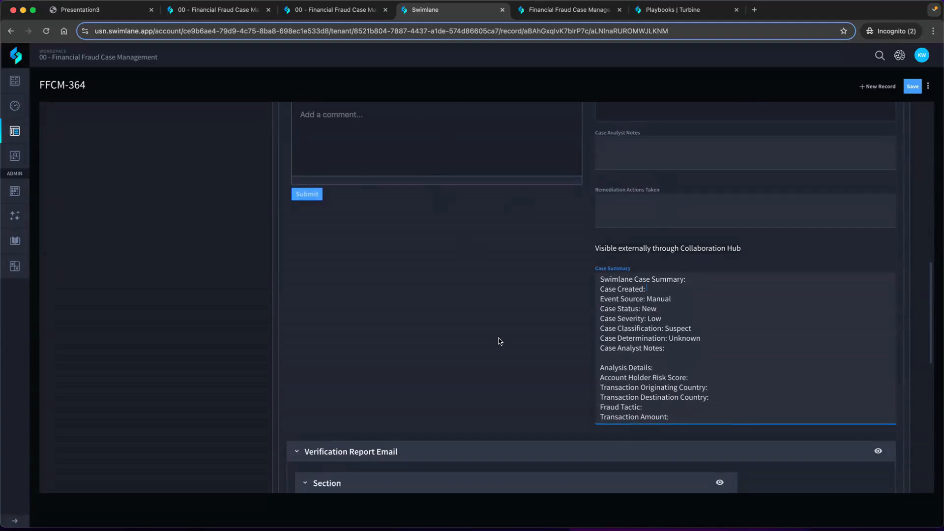
scroll(500, 341, down, 4)
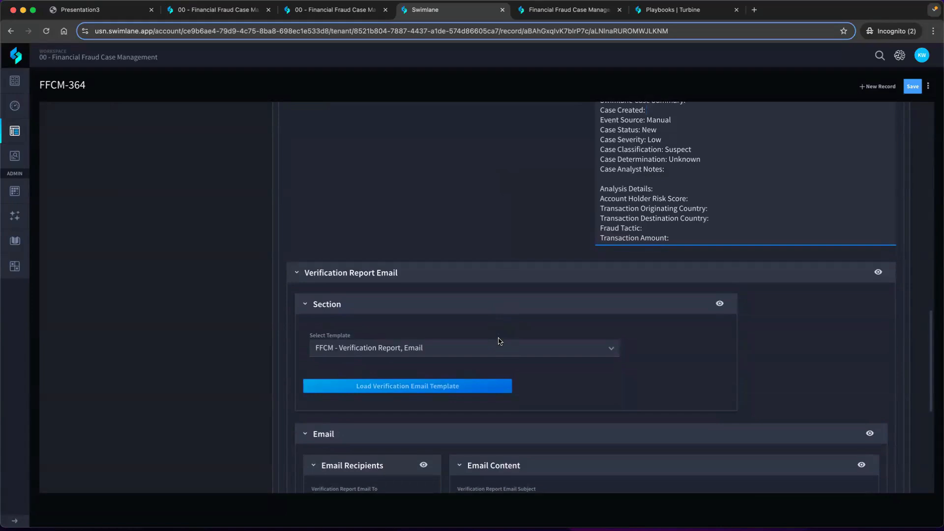
scroll(499, 341, up, 12)
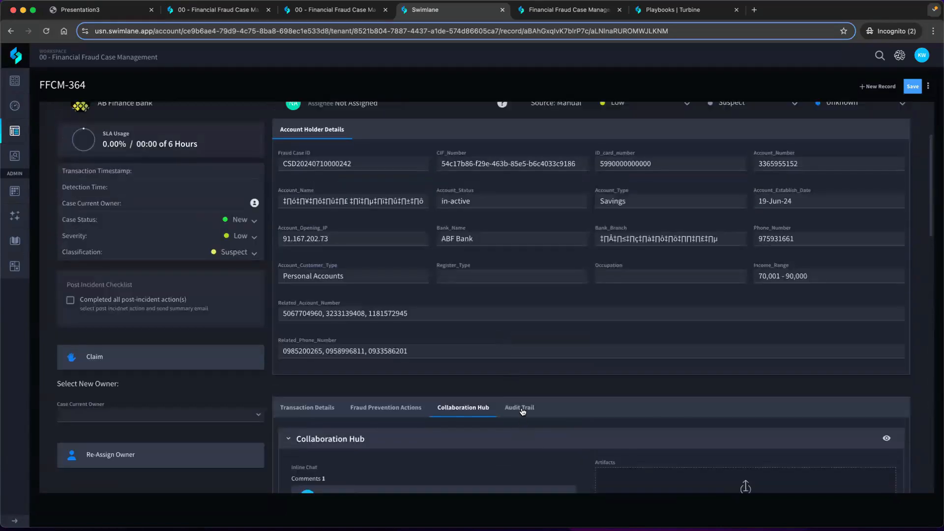
Open the case's Audit Trail and inspect the revision 8 record and its differences
click(519, 407)
scroll(560, 362, down, 3)
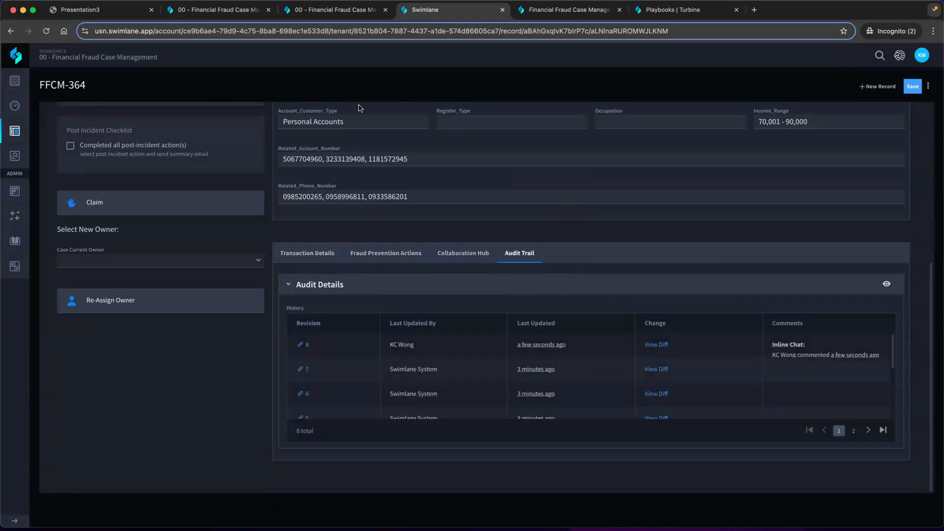
click(302, 346)
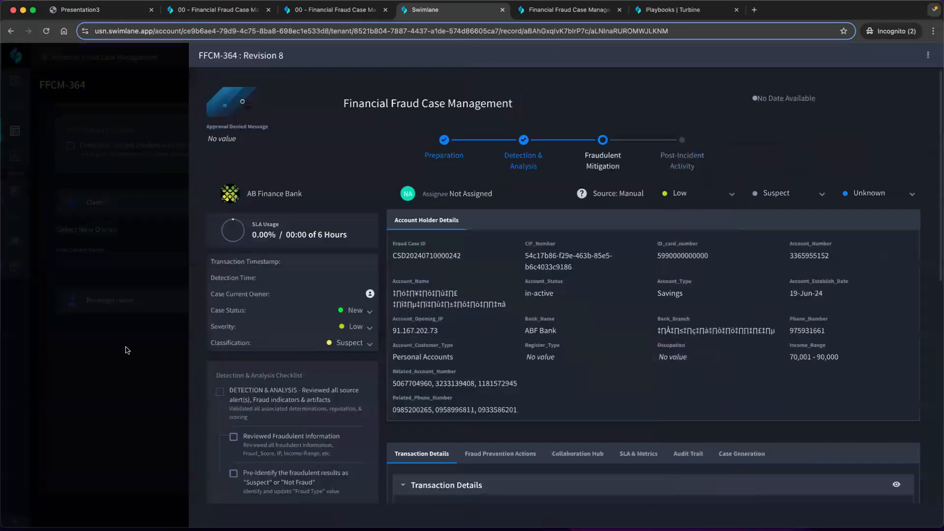
click(127, 350)
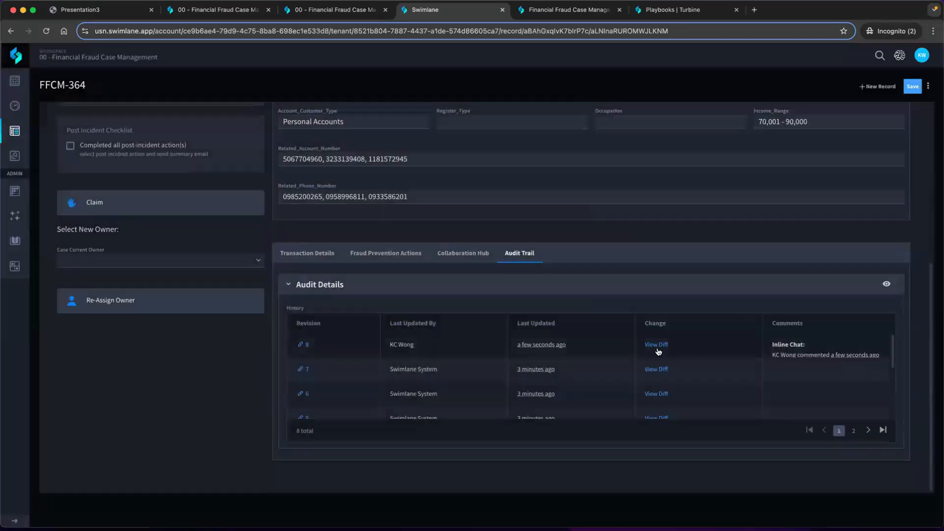
click(658, 345)
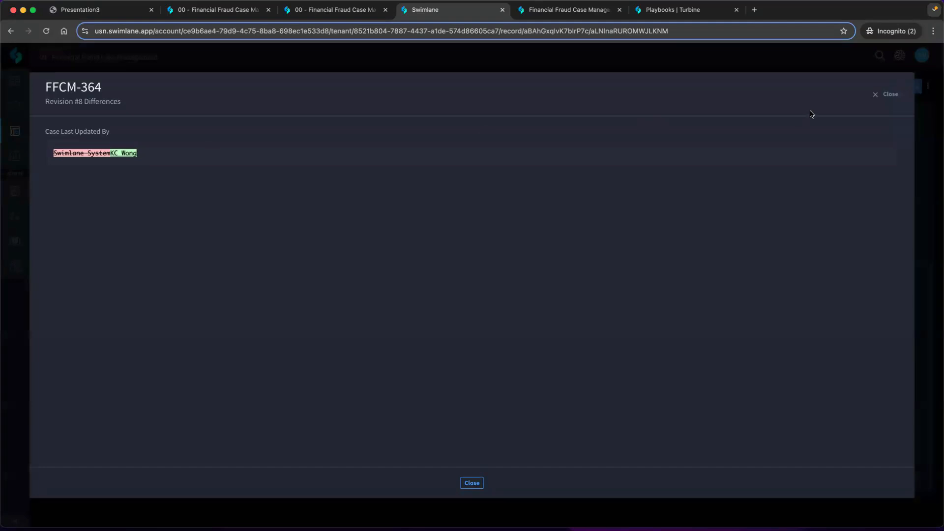
click(886, 94)
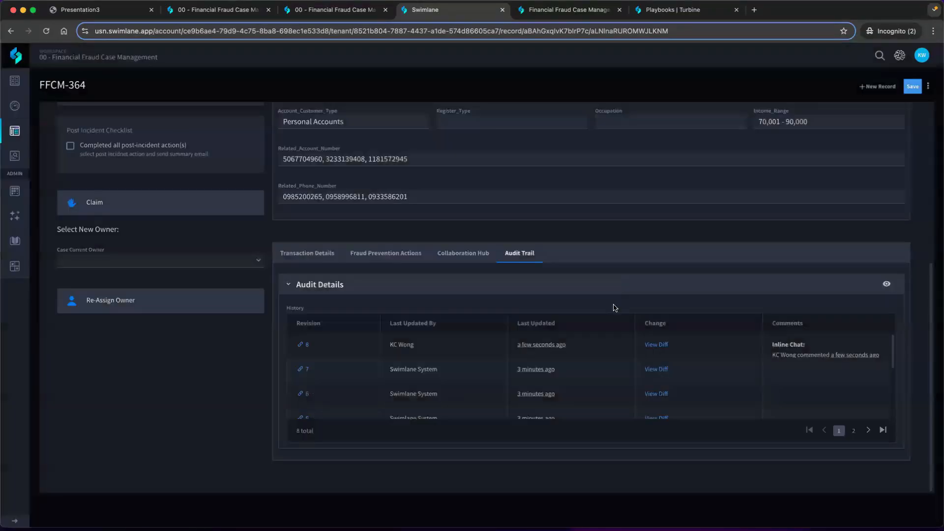
Review the revision 7 differences, from the collaboration email recipient through the body to the subject
click(656, 370)
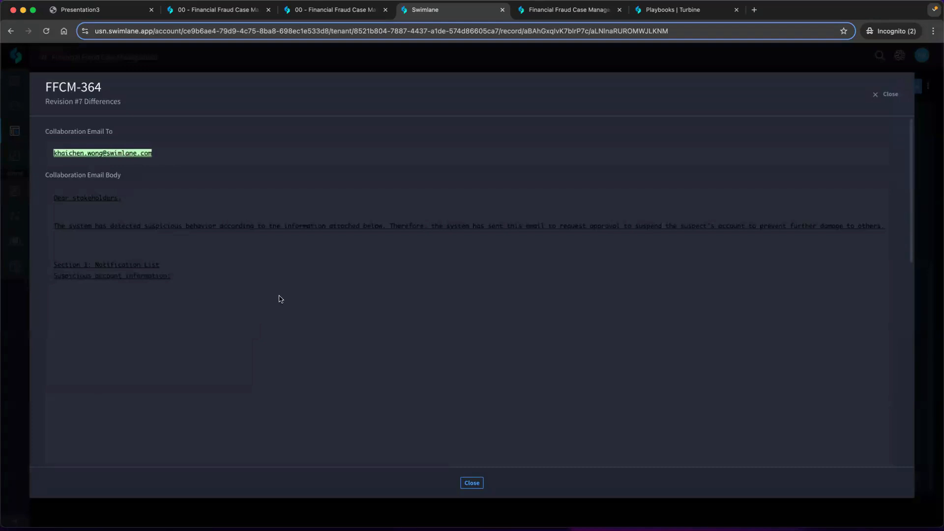
scroll(320, 295, down, 5)
scroll(319, 295, down, 3)
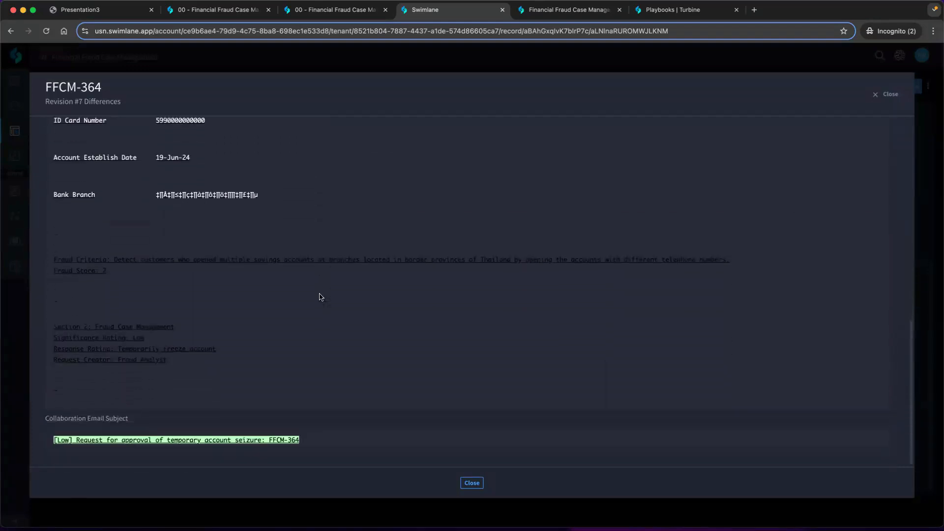
click(887, 94)
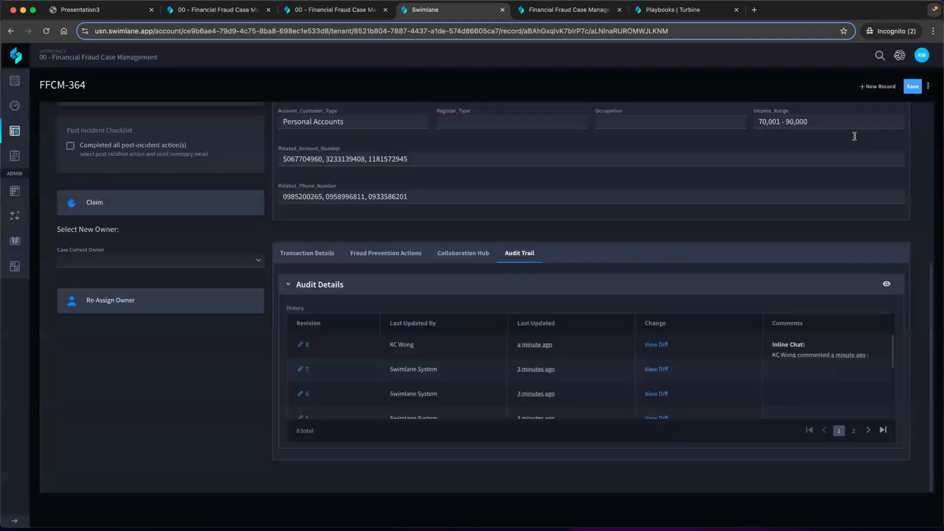
Return to the Financial Fraud Case Management application records, leaving the case without saving its changes
scroll(770, 213, up, 5)
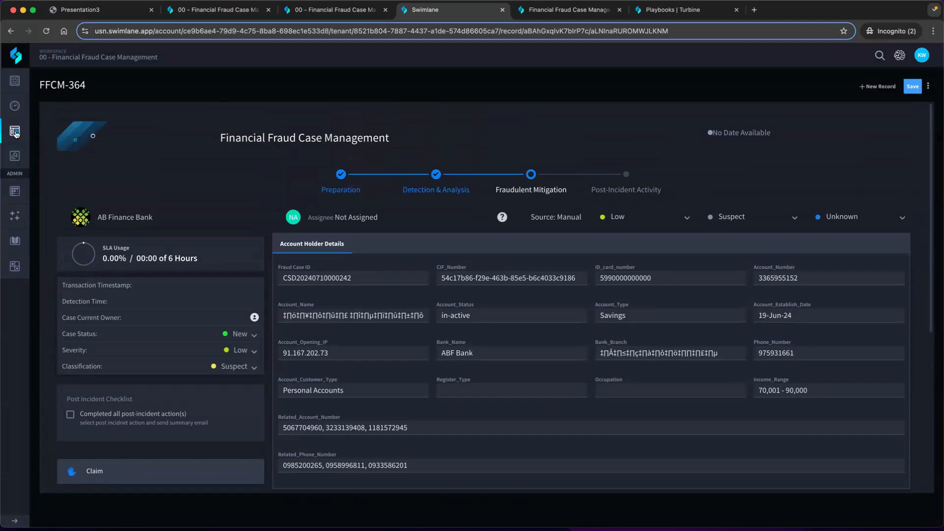
mouse_move(29, 134)
click(58, 155)
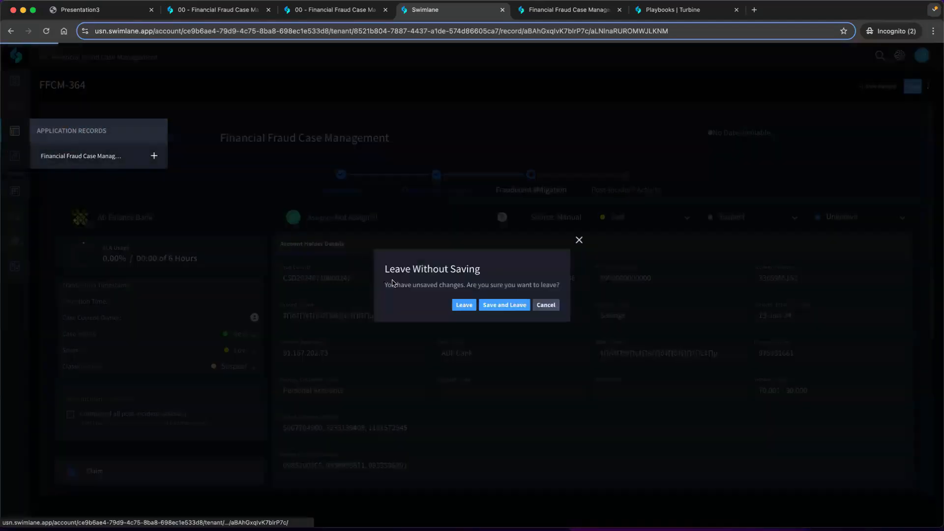
click(464, 307)
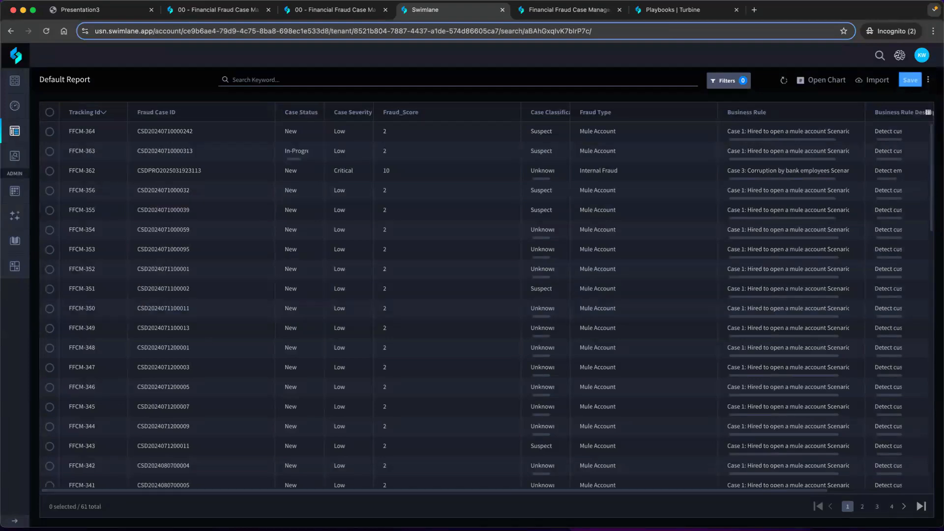
Switch to the Presentation3 PDF, move it directly before the Swimlane page, and highlight "Mule Account" in the automatic freeze note
click(106, 9)
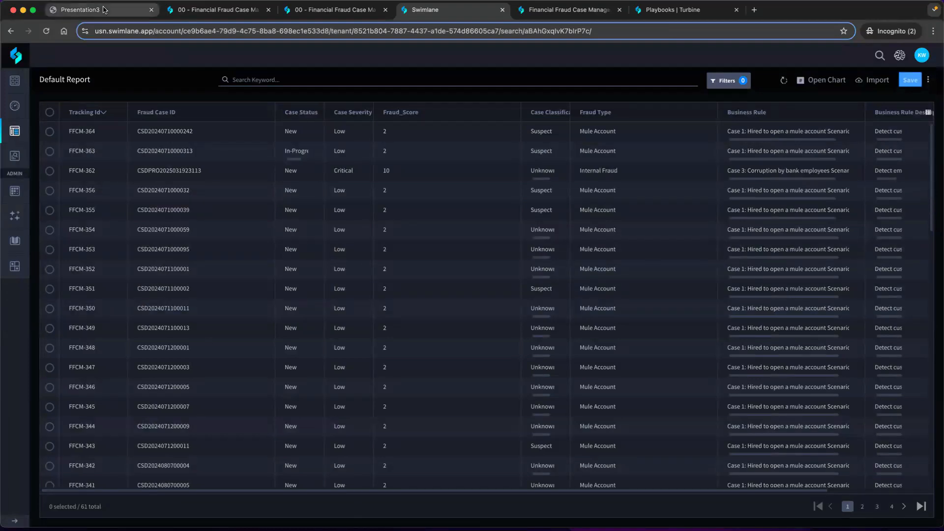
drag(106, 9, 346, 9)
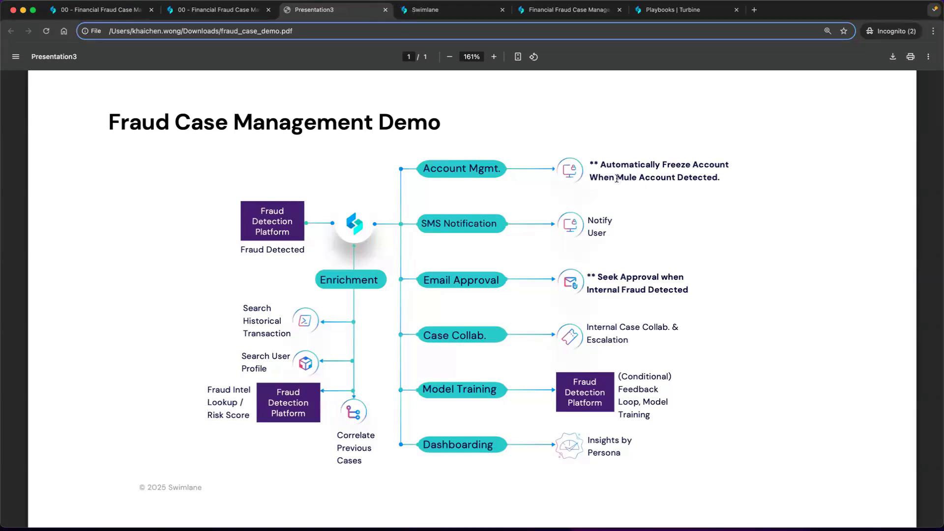
drag(616, 177, 675, 180)
Switch back to the Swimlane case records, refresh the report and open the new case FFCM-365
click(450, 9)
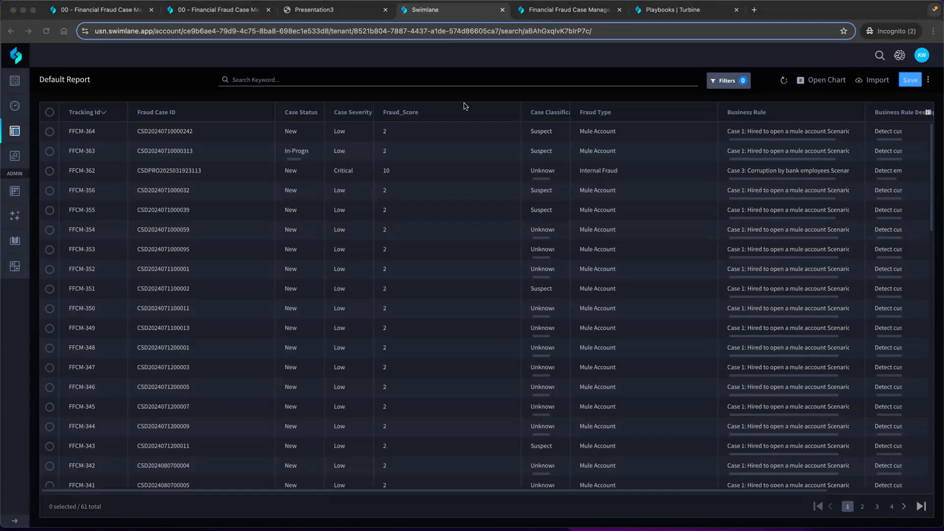
click(783, 81)
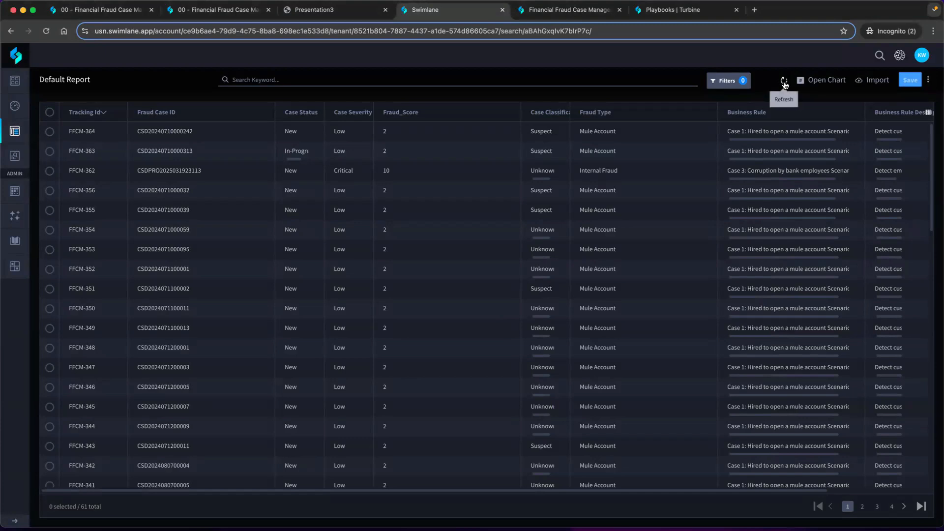
click(783, 83)
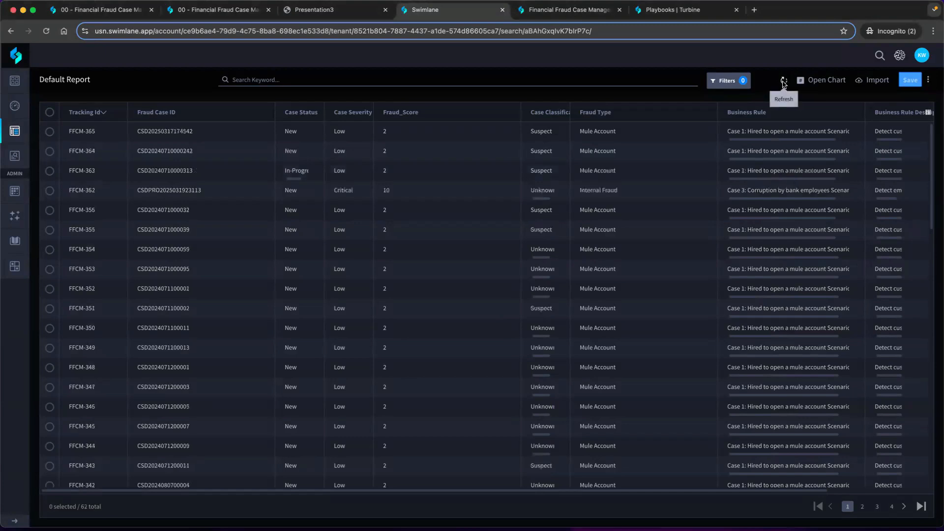
click(487, 138)
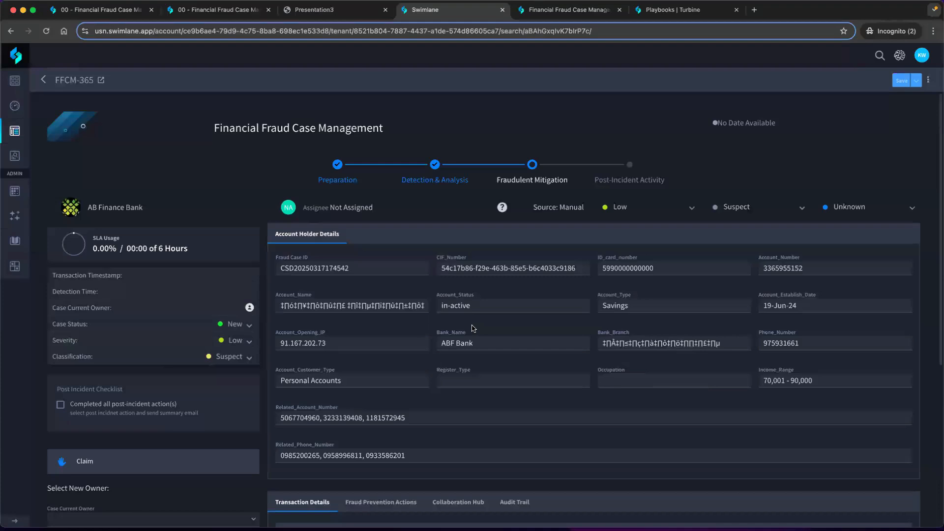
Open the case's Fraud Prevention Actions and expand Actions Activity Details to check the freeze account response
scroll(474, 329, down, 3)
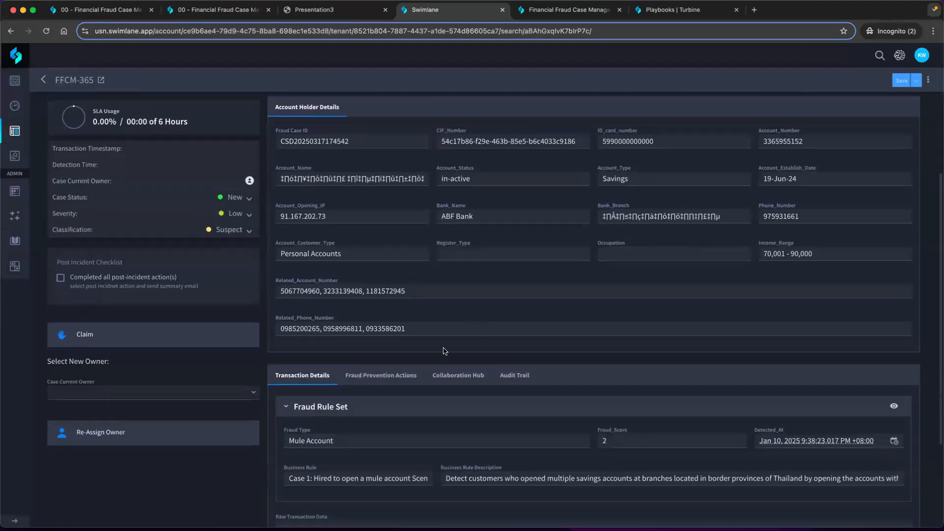
click(407, 375)
scroll(407, 372, down, 3)
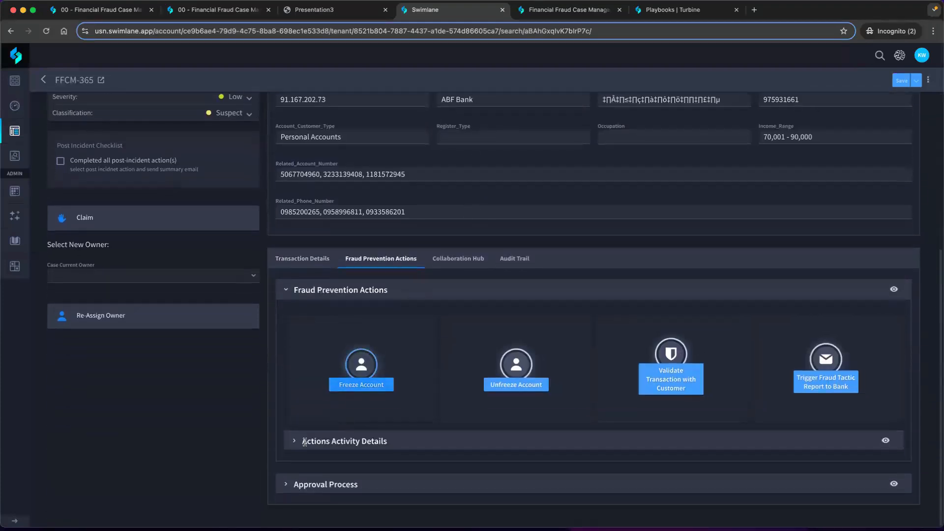
click(295, 442)
scroll(331, 385, down, 1)
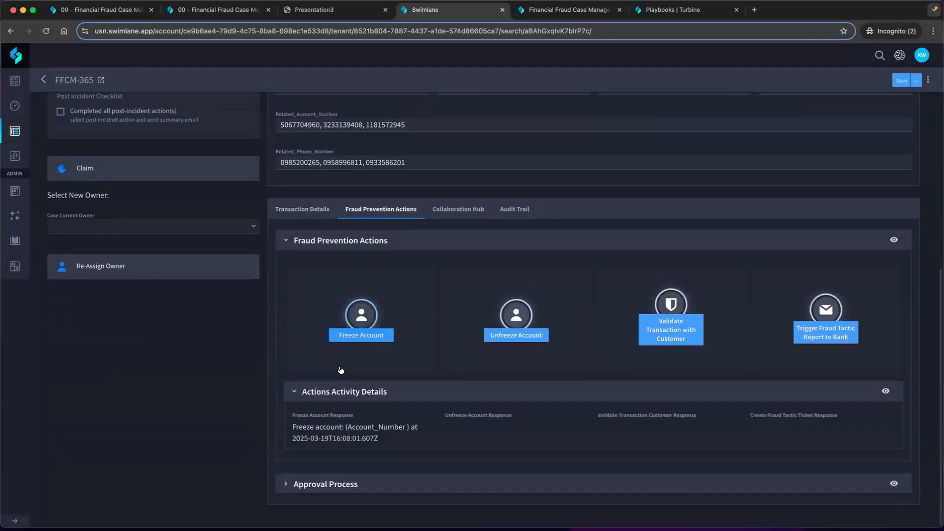
Review the case's Transaction Details and highlight the Fraud Type value in the Fraud Rule Set
scroll(328, 338, up, 7)
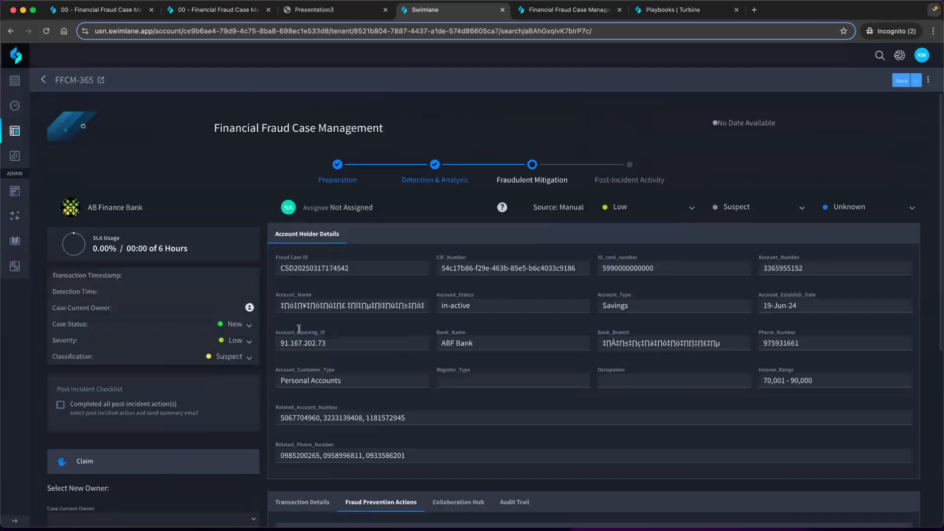
scroll(348, 339, down, 3)
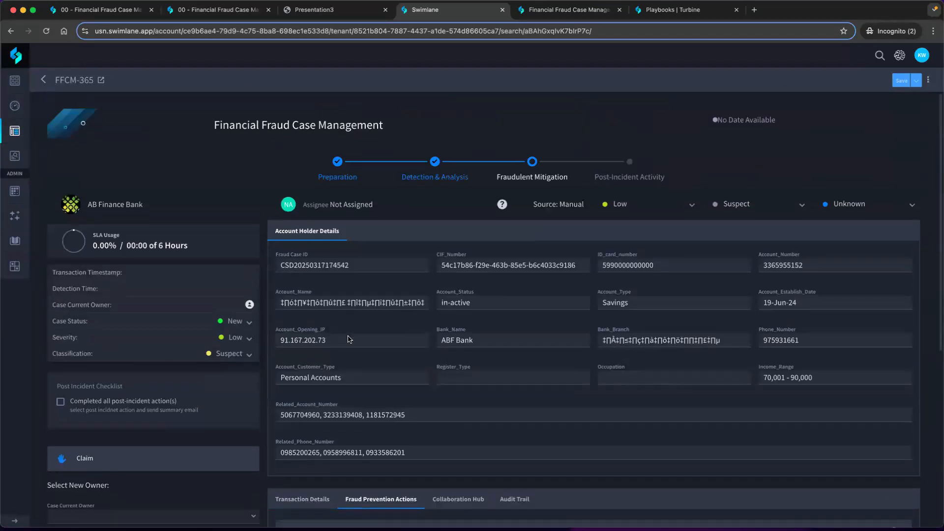
click(333, 392)
scroll(333, 395, down, 1)
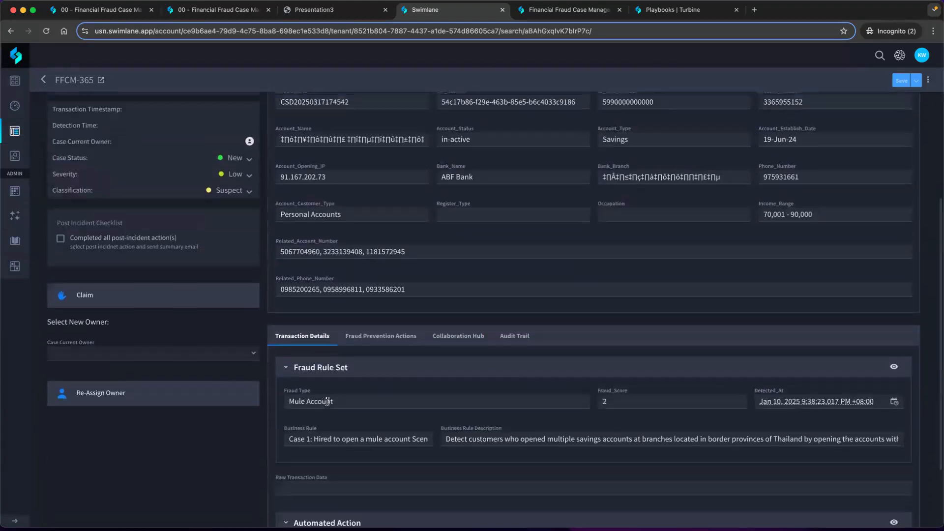
click(324, 402)
triple_click(324, 401)
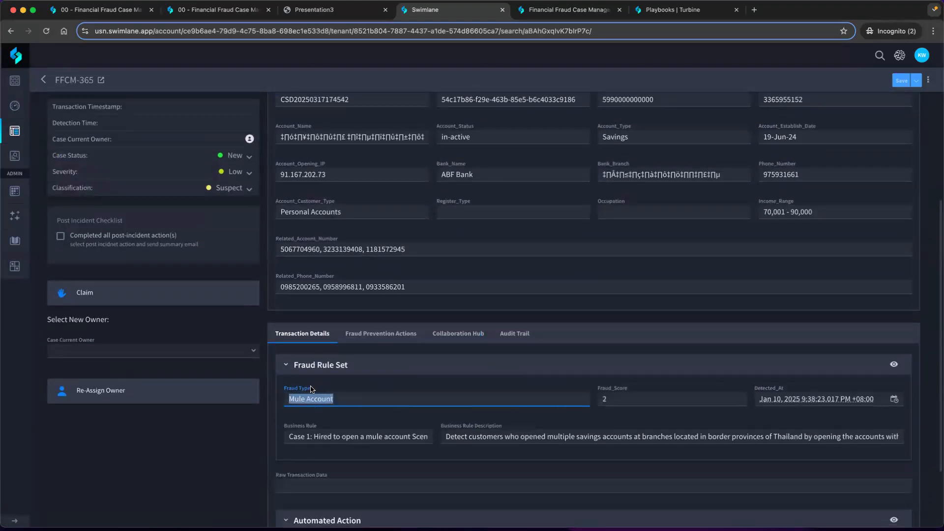
Go back to the case's Fraud Prevention Actions and re-expand the activity details to review the account freeze entry
click(367, 334)
scroll(355, 355, down, 2)
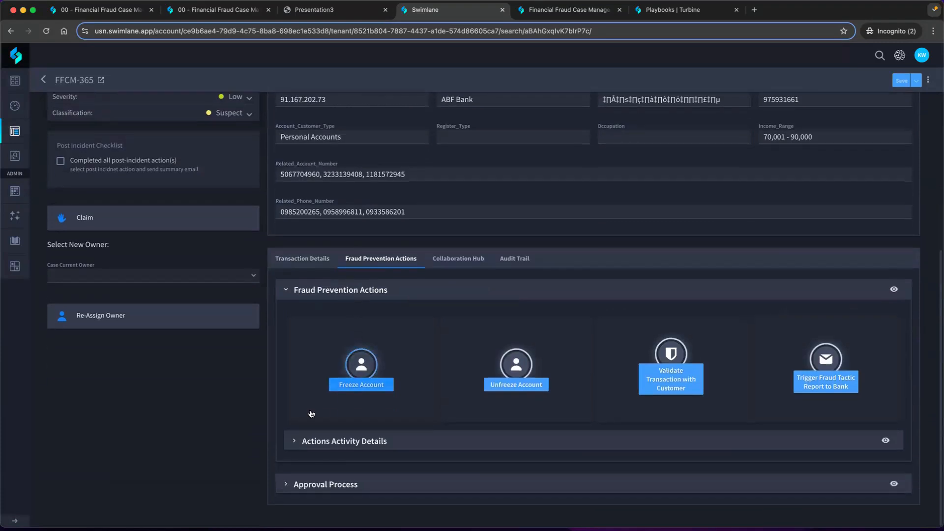
click(295, 440)
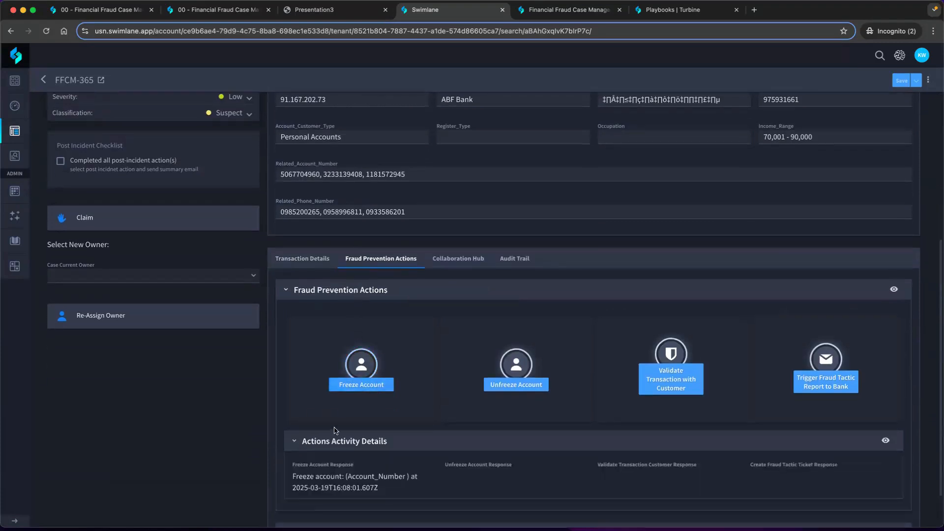
scroll(344, 417, down, 1)
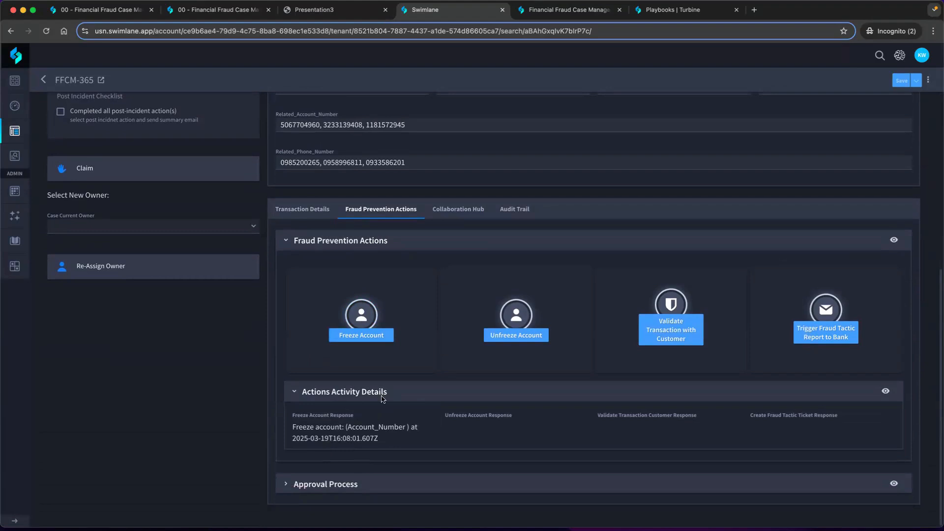
scroll(364, 320, up, 2)
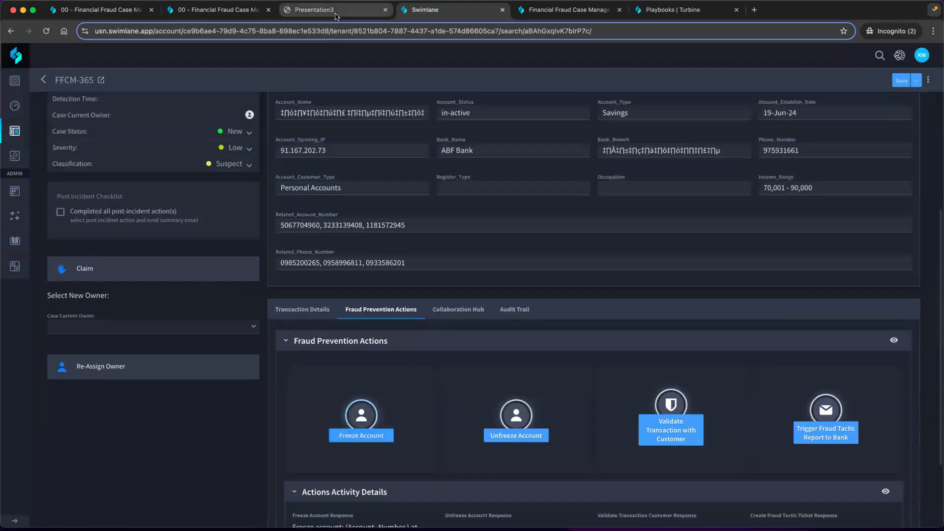
Switch to the Presentation3 PDF and highlight "Internal Fraud" in the Email Approval note
click(336, 15)
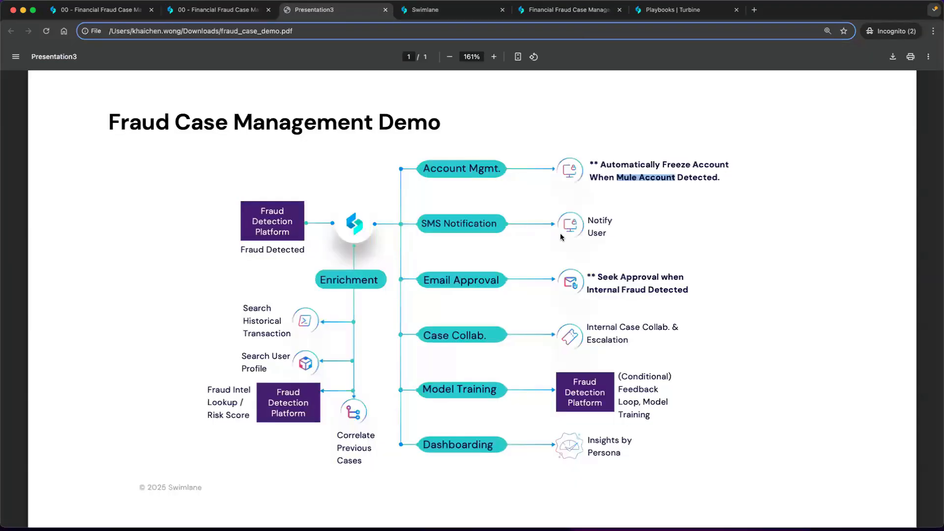
click(621, 275)
drag(587, 290, 646, 295)
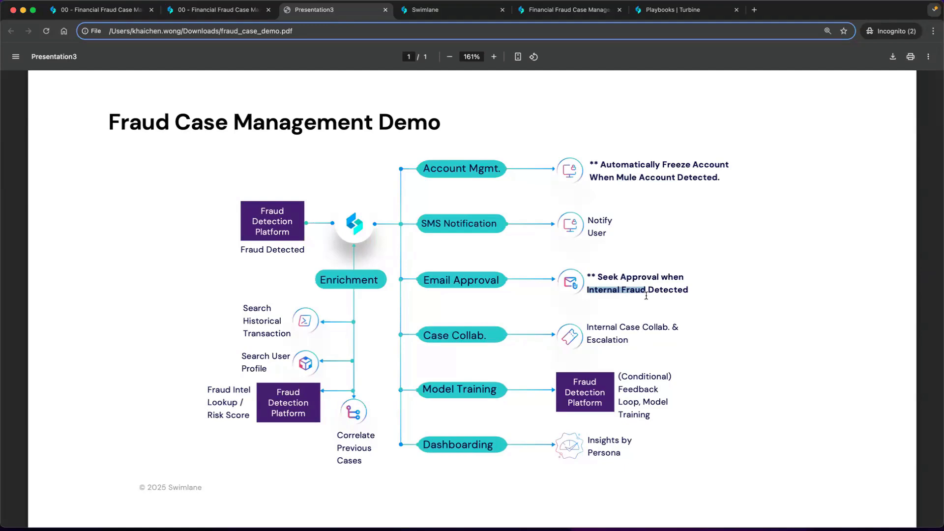
Return to the Swimlane case list of Financial Fraud Case Management, refresh it and open the newest Internal Fraud case, FFCM-366
click(542, 11)
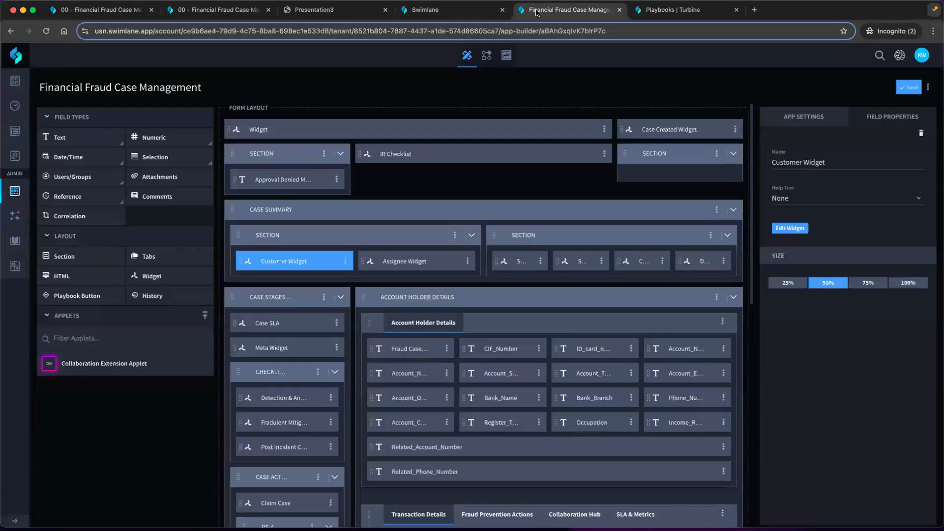
click(462, 12)
mouse_move(15, 131)
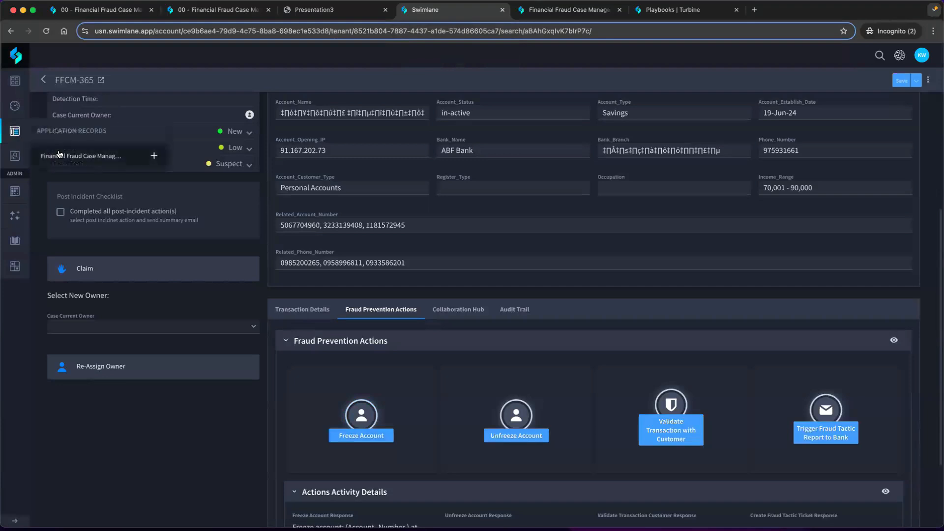
click(60, 155)
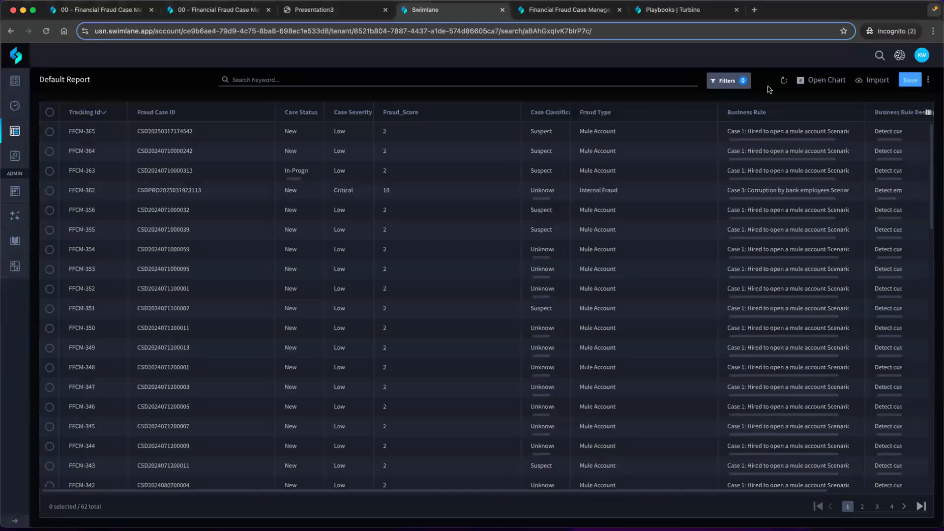
click(783, 81)
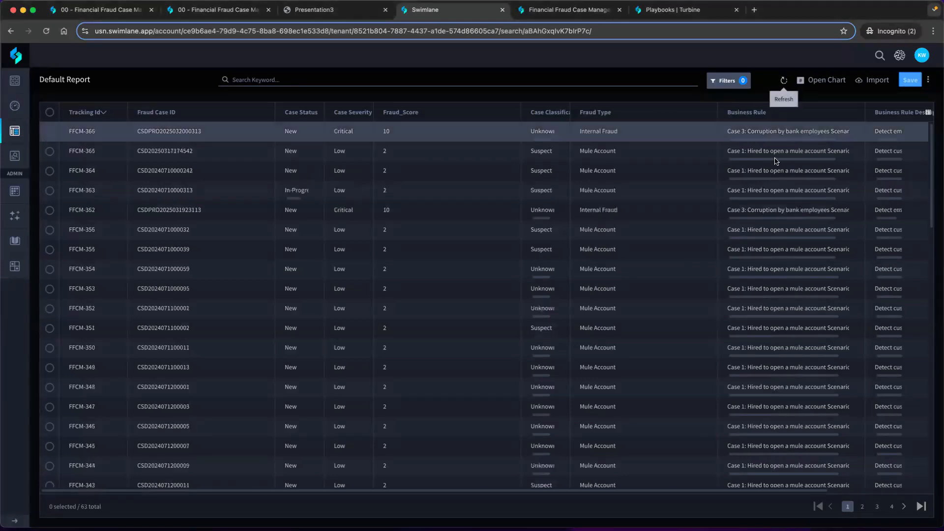
click(612, 128)
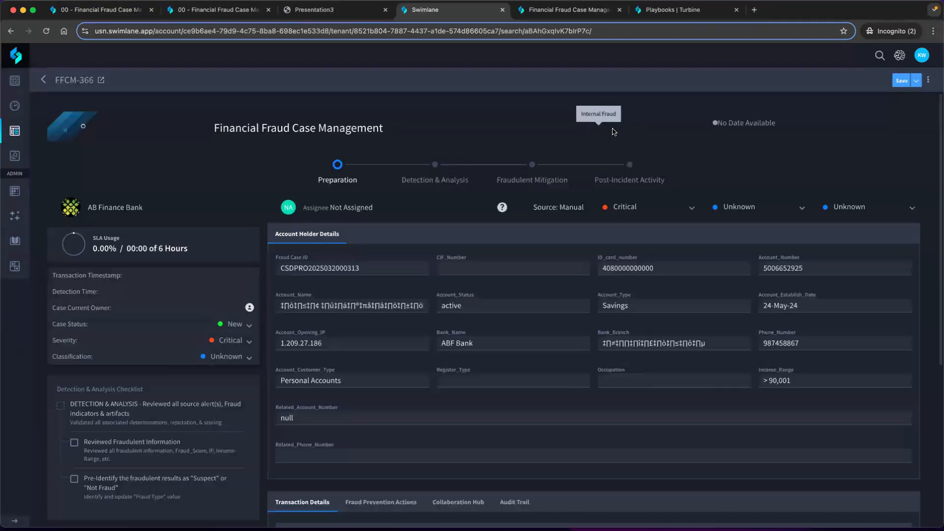
Expand the Approval Process under the case's Fraud Prevention Actions and check the approval status and selected template
scroll(453, 239, down, 1)
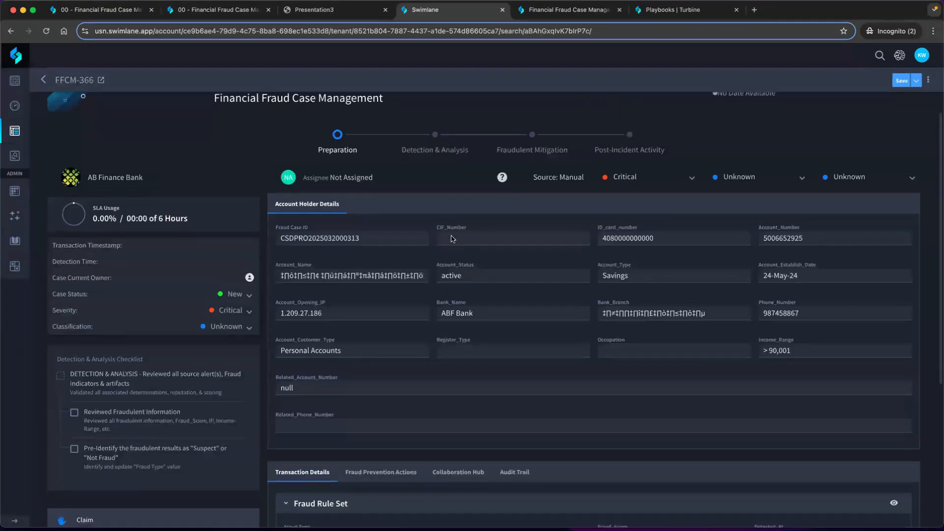
scroll(418, 251, down, 7)
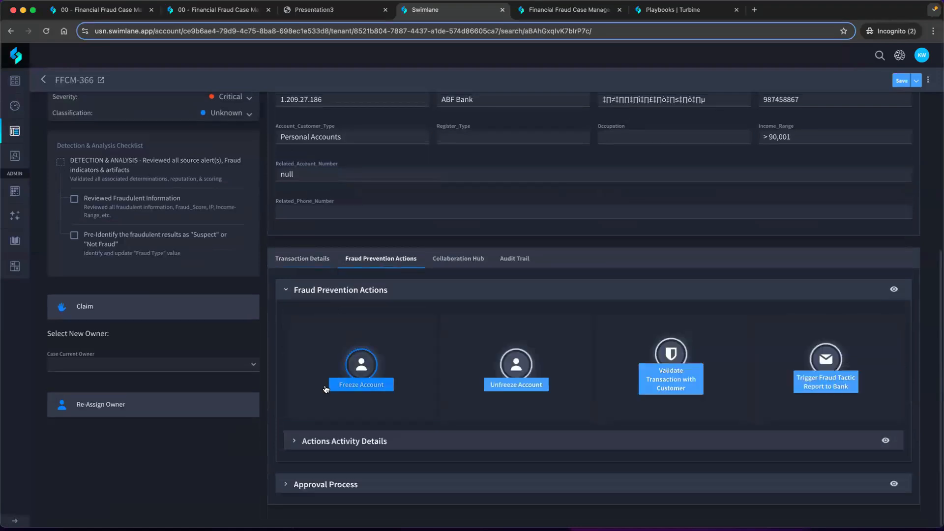
click(286, 484)
scroll(297, 439, down, 5)
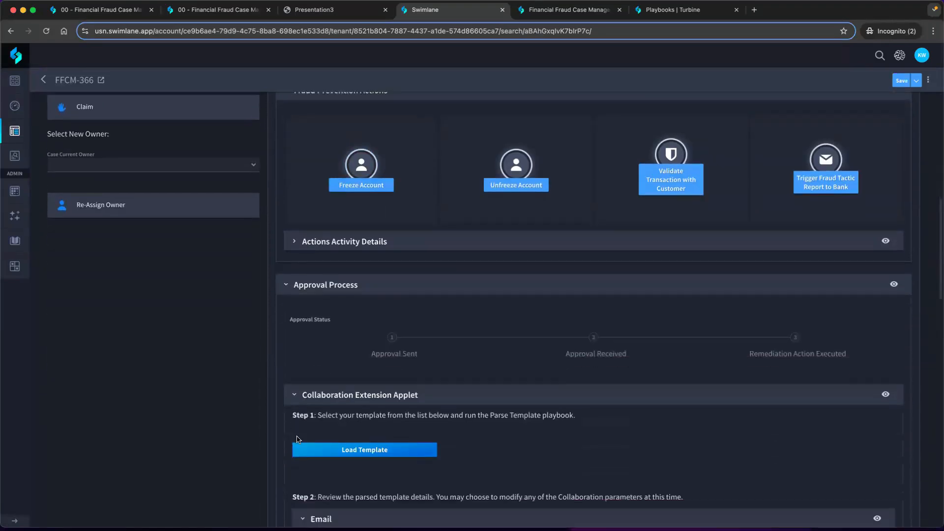
scroll(301, 432, down, 4)
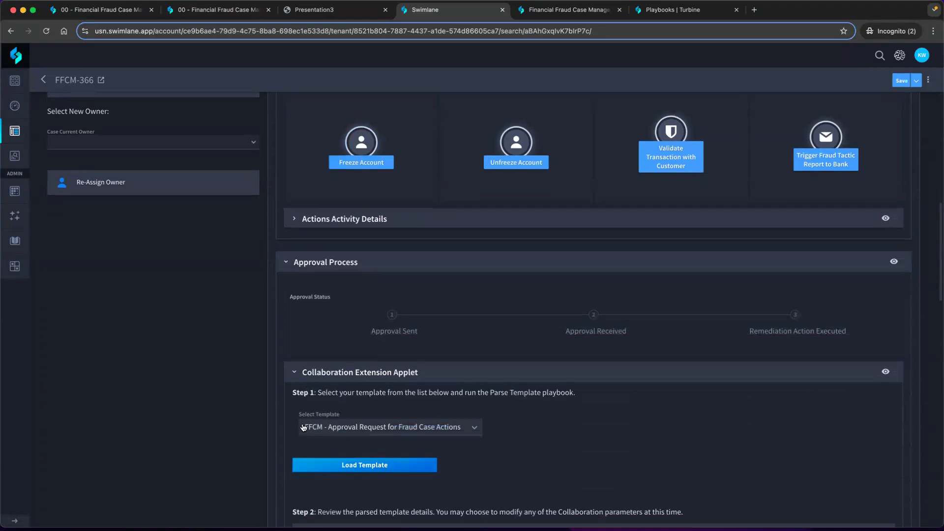
Review the parsed approval email content and collapse the Slack and Teams sections
scroll(303, 427, down, 7)
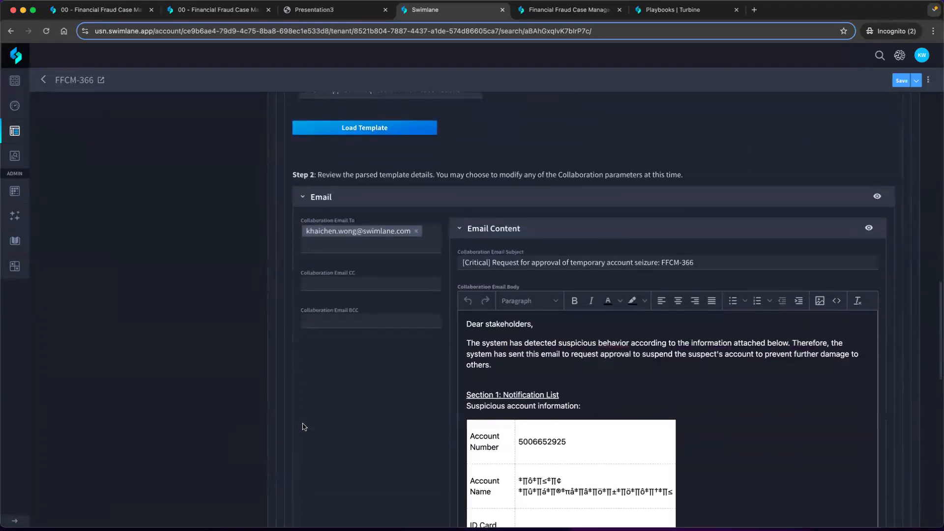
scroll(303, 427, down, 6)
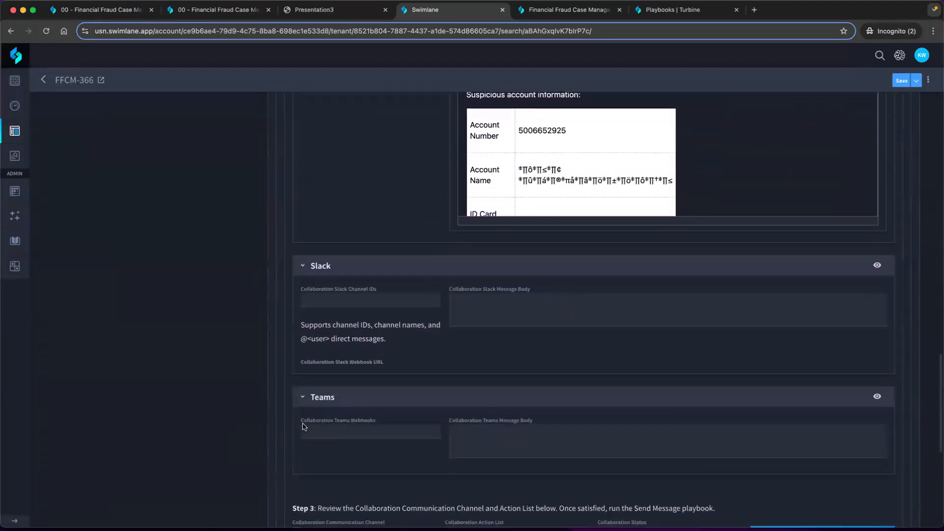
click(303, 210)
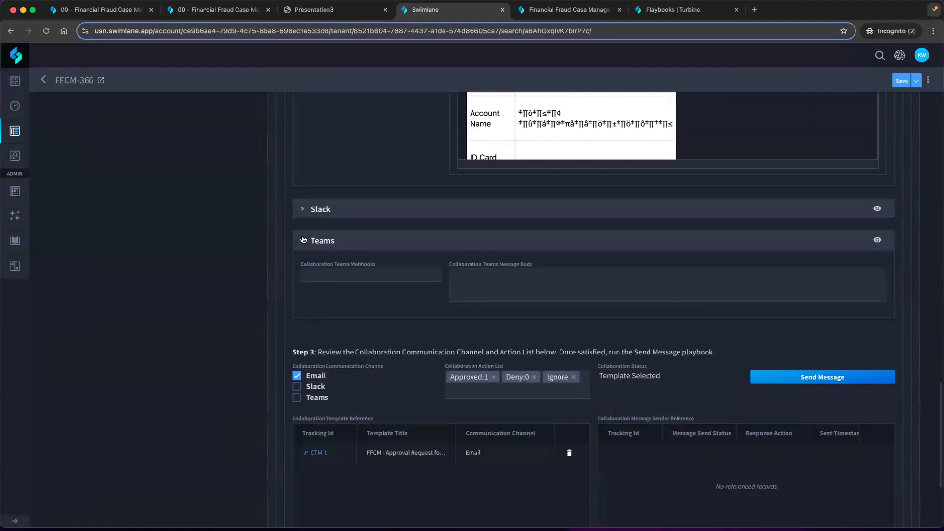
click(303, 240)
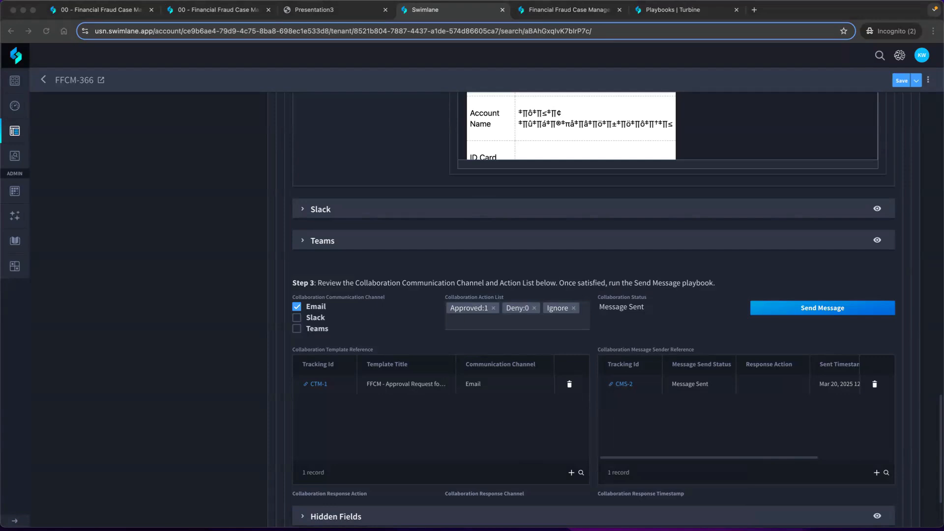
Compare the received Gmail approval request with the case's email body, review its response options and close the email window
drag(475, 217, 344, 126)
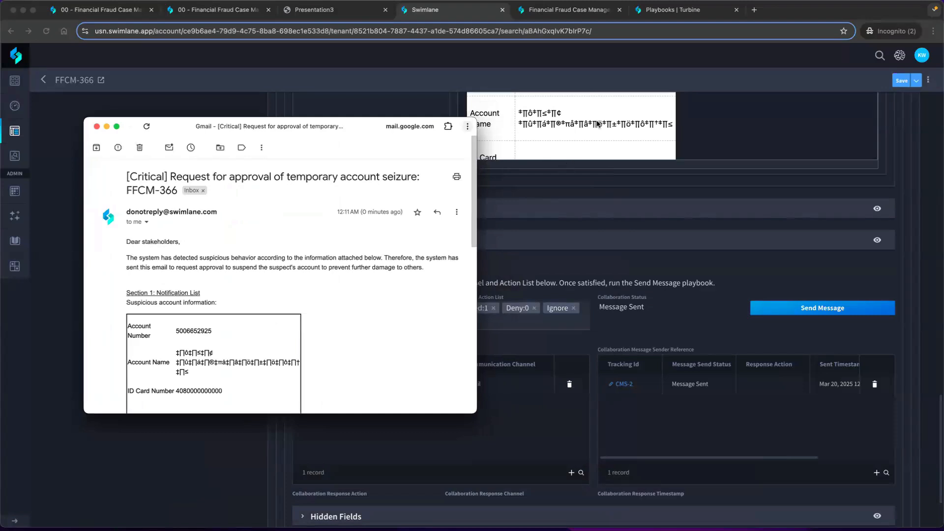
scroll(584, 143, up, 2)
scroll(585, 143, up, 5)
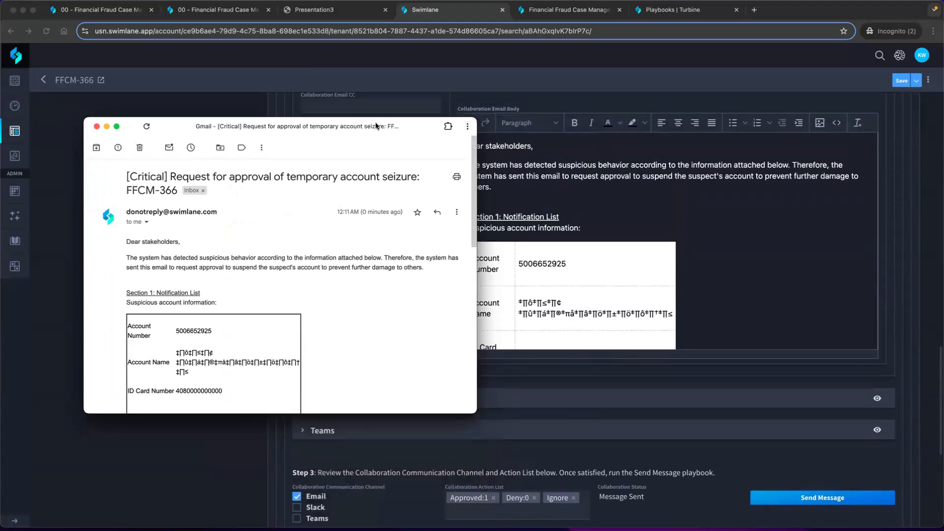
drag(377, 127, 316, 124)
scroll(295, 266, down, 5)
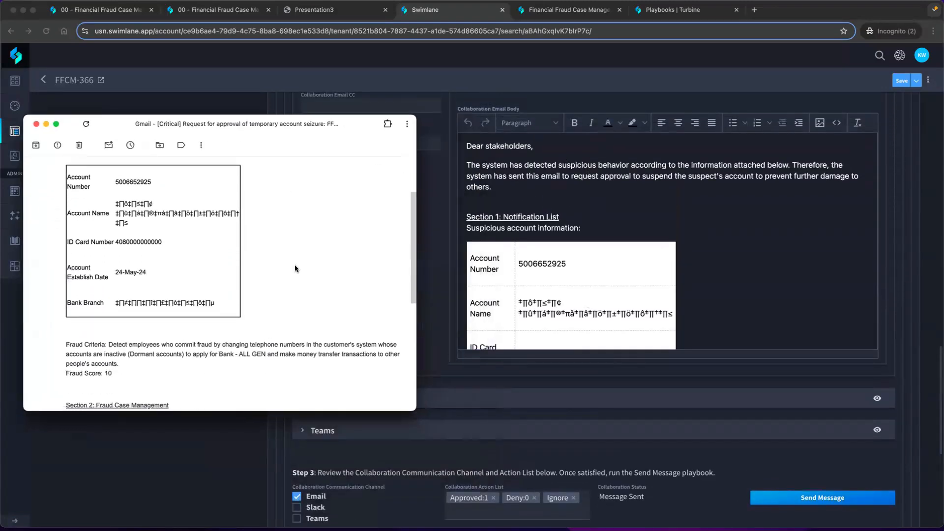
scroll(295, 266, up, 5)
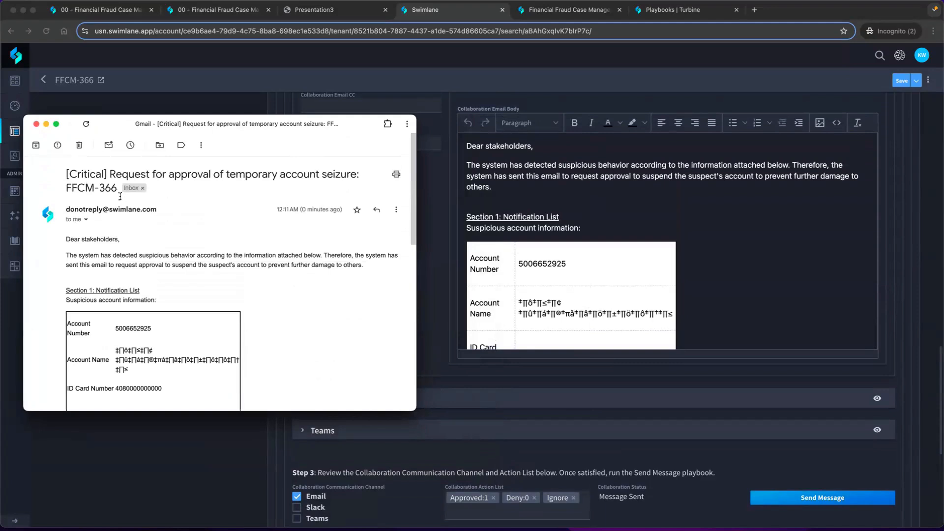
scroll(165, 251, down, 6)
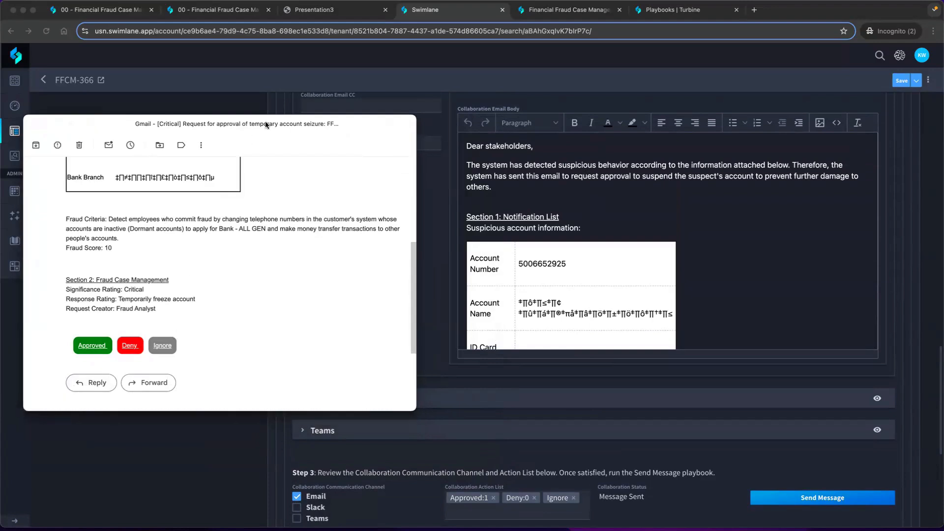
click(37, 125)
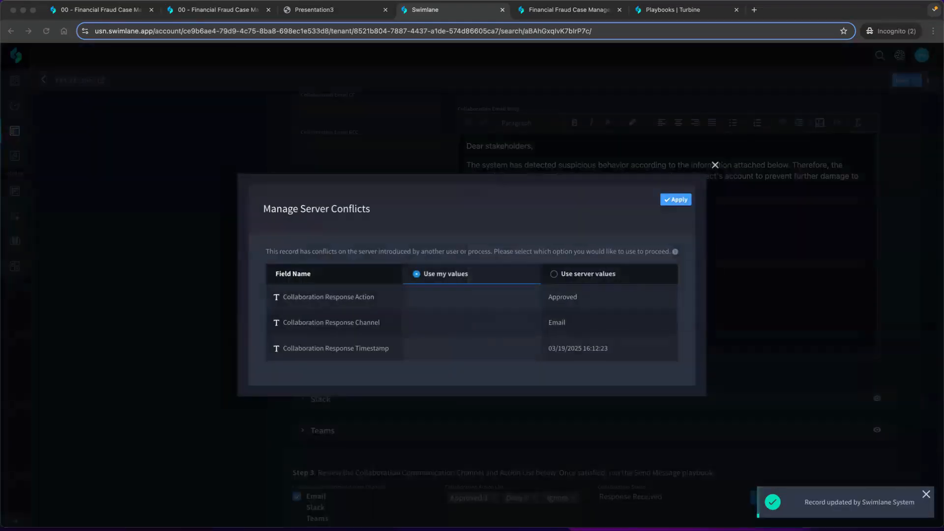
Resolve the record's server conflicts by applying the server values, and save the case
click(572, 281)
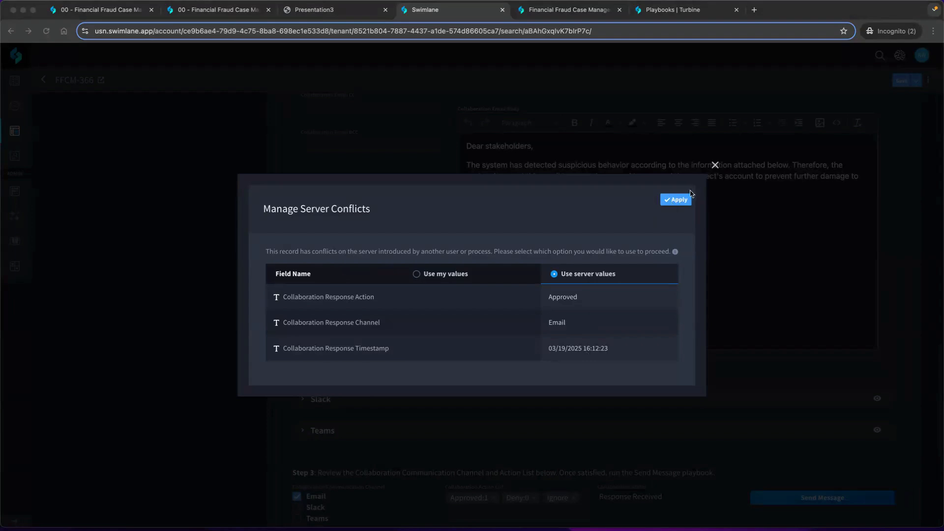
click(681, 203)
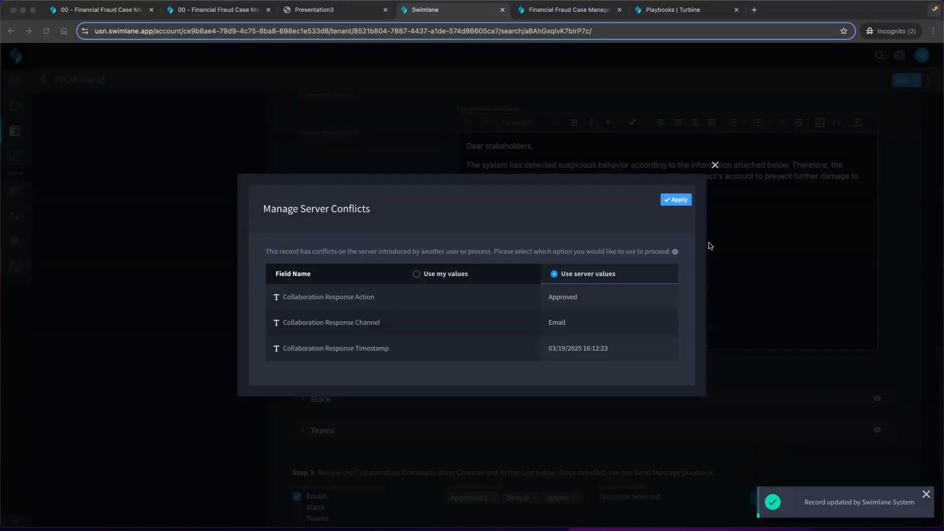
click(684, 203)
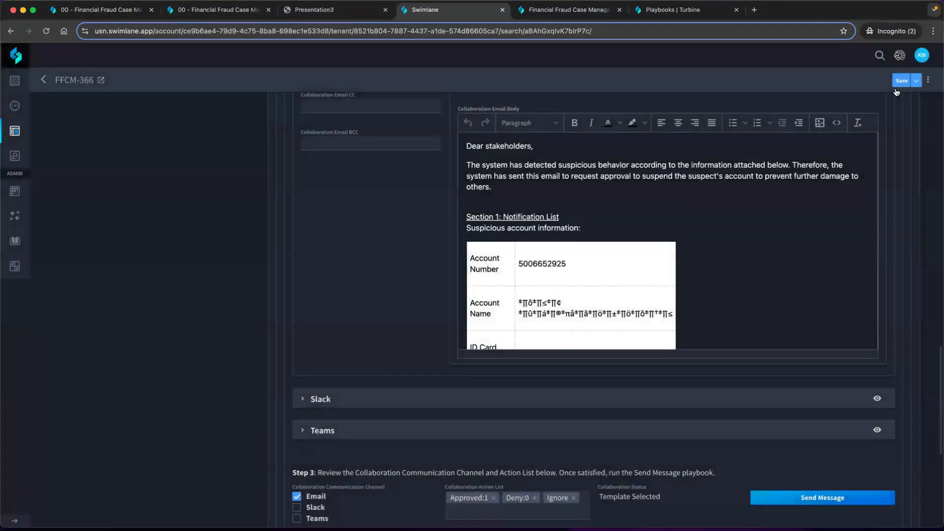
click(902, 82)
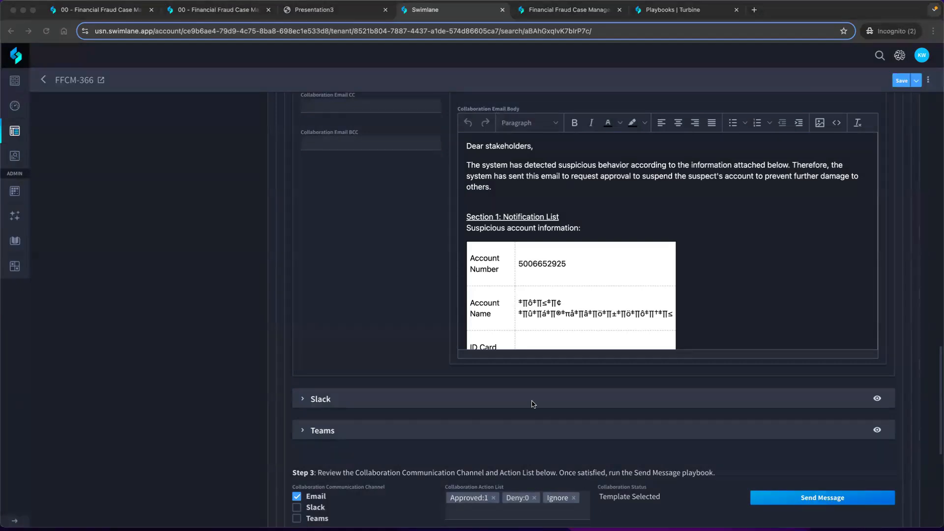
Check the collaboration message and response fields, and open case FFCM-366 as a full record page
scroll(533, 404, down, 5)
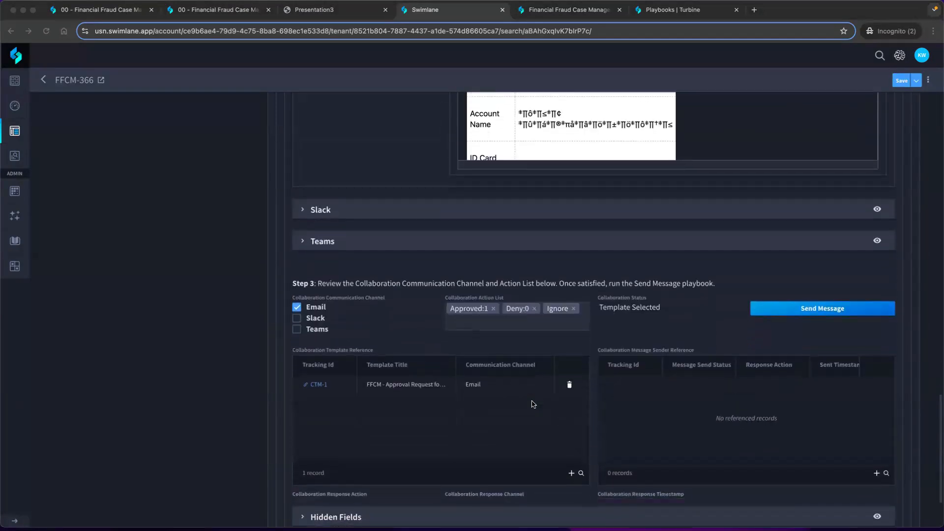
scroll(533, 404, up, 7)
click(65, 77)
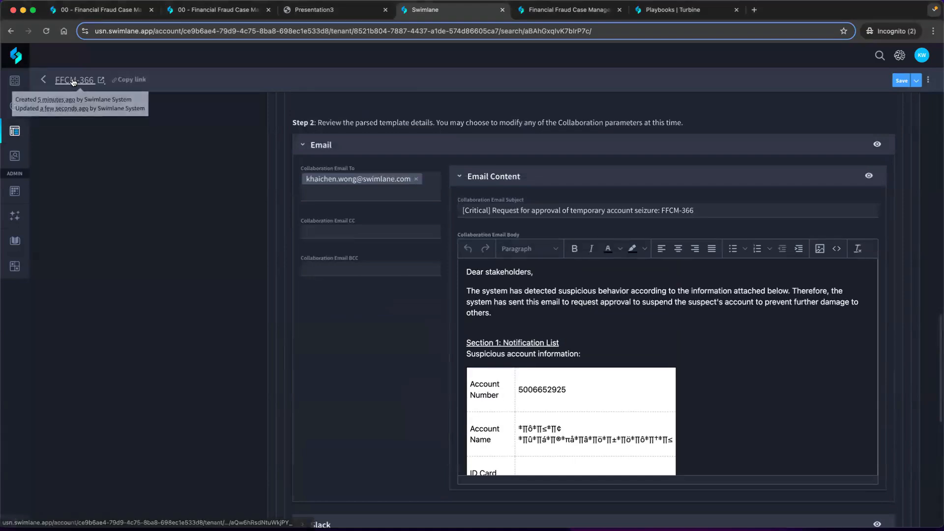
click(72, 81)
click(459, 305)
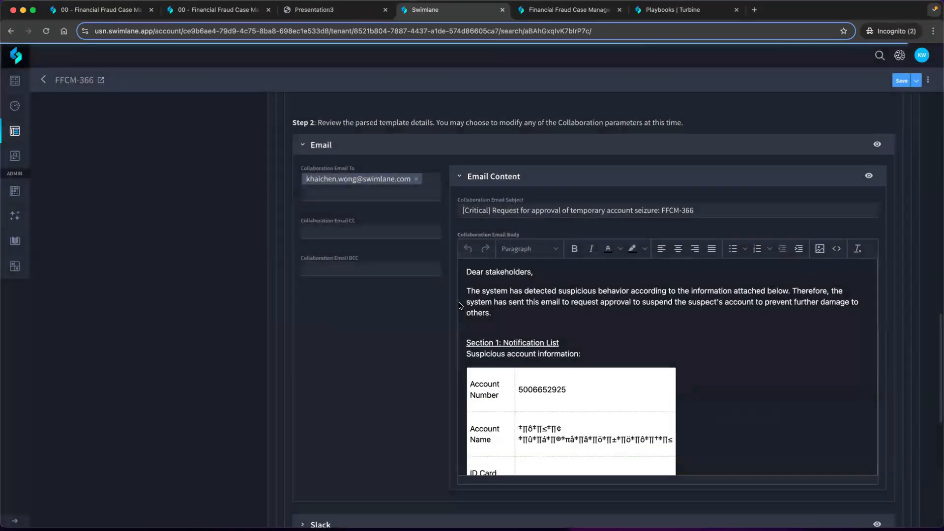
Expand the Approval Process under the record's Fraud Prevention Actions and collapse its Slack and Teams sections
scroll(443, 275, down, 8)
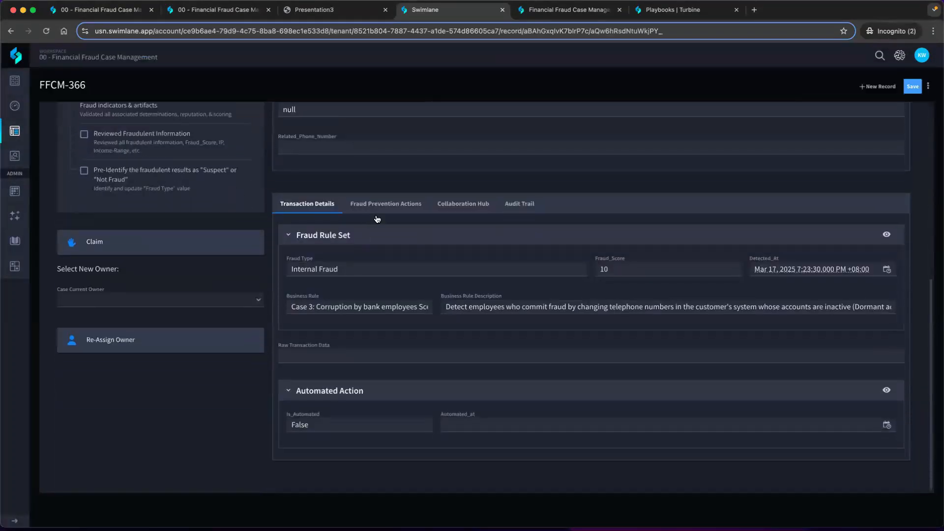
click(386, 211)
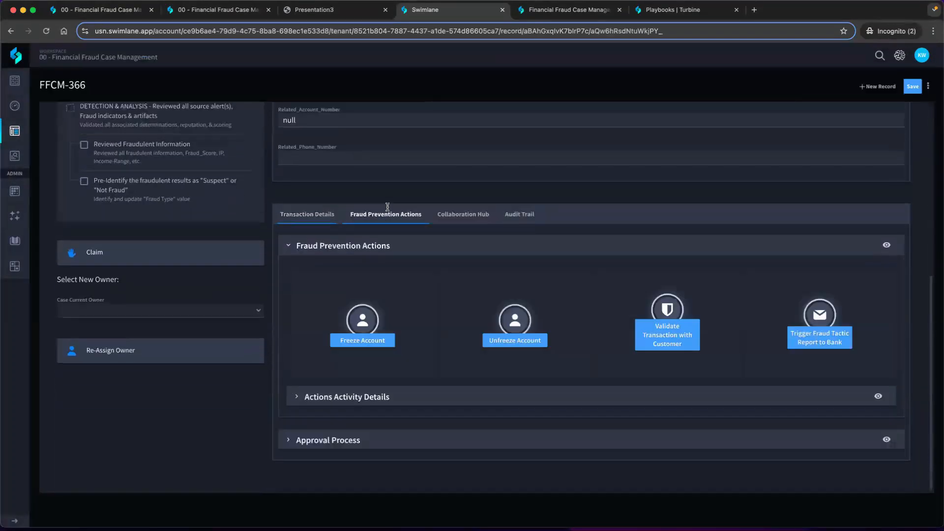
click(293, 440)
scroll(294, 440, down, 20)
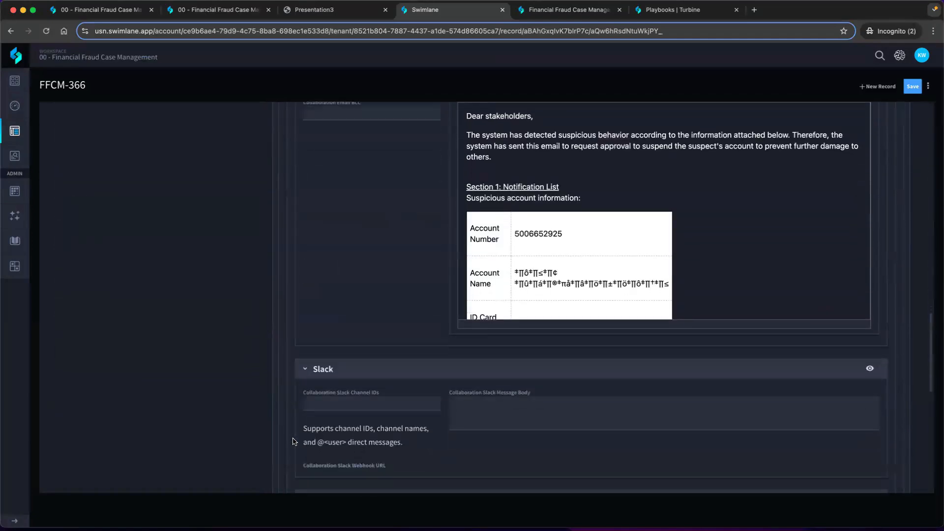
scroll(293, 441, up, 1)
click(304, 326)
click(305, 356)
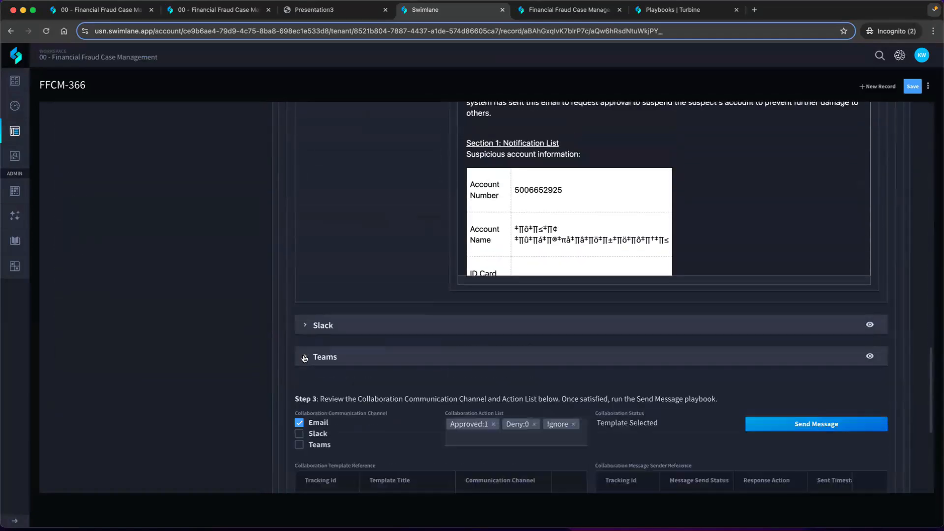
Review the approval reply fields and highlight the Collaboration Response Action value
scroll(383, 361, down, 4)
scroll(383, 361, down, 2)
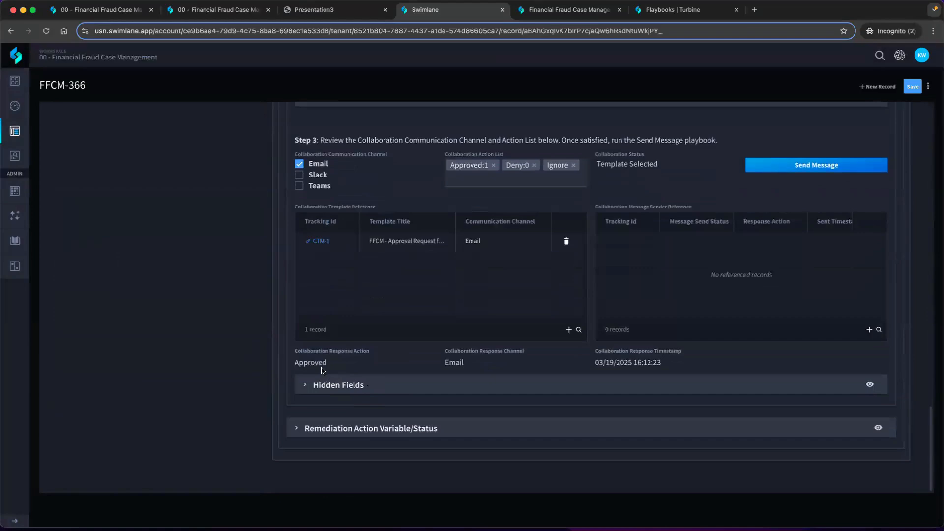
drag(327, 365, 295, 349)
click(348, 371)
Expand Actions Activity Details to check the freeze account response, and return to the case's overview
scroll(374, 362, up, 10)
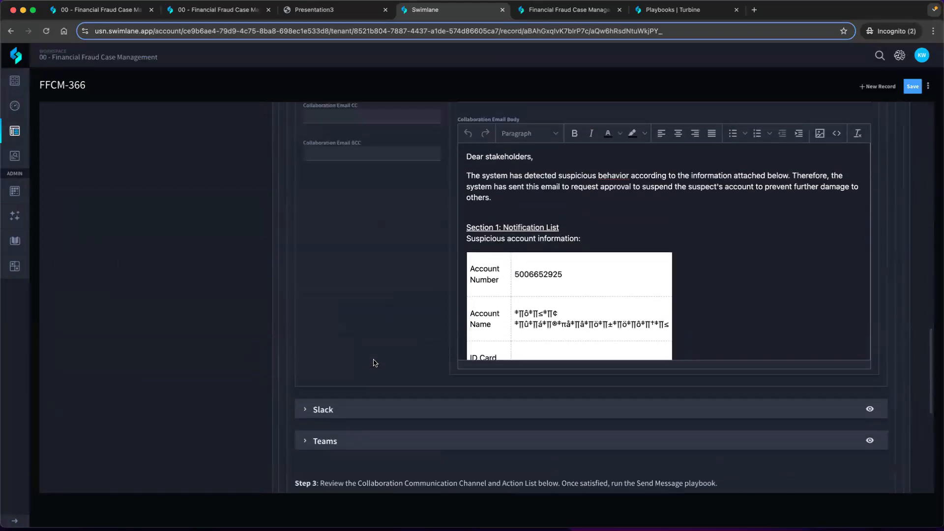
scroll(374, 363, up, 5)
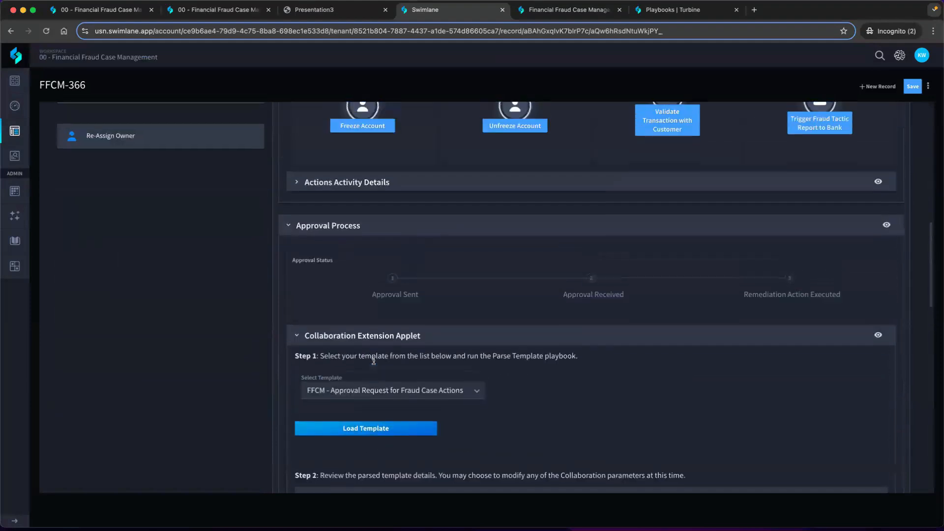
click(297, 209)
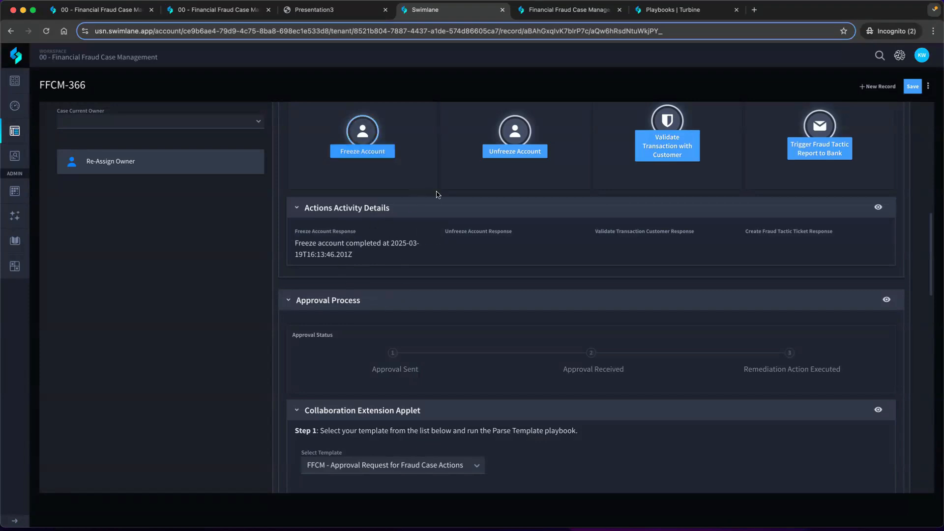
scroll(437, 193, up, 4)
scroll(436, 194, up, 7)
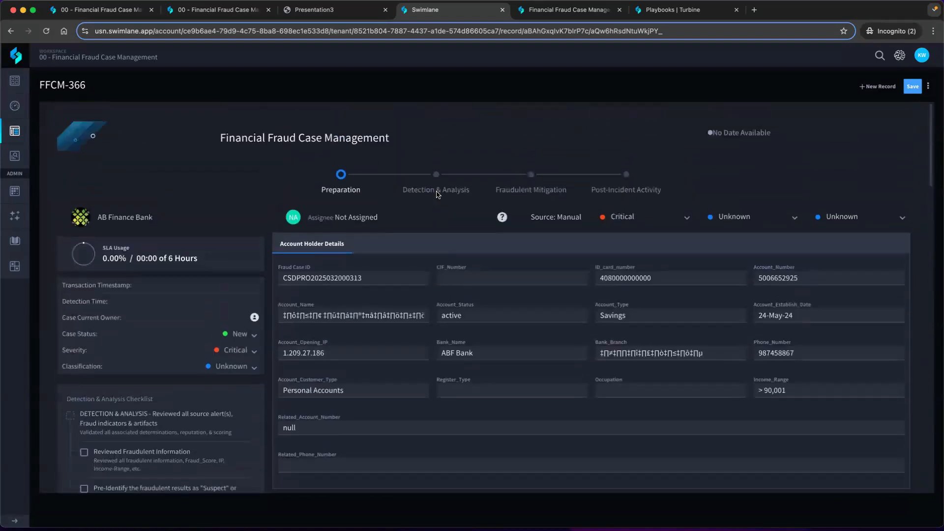
Bring up the Freeze Account playbook, look over its two flows, and inspect Flow 1's Playbook Button trigger
drag(665, 10, 565, 10)
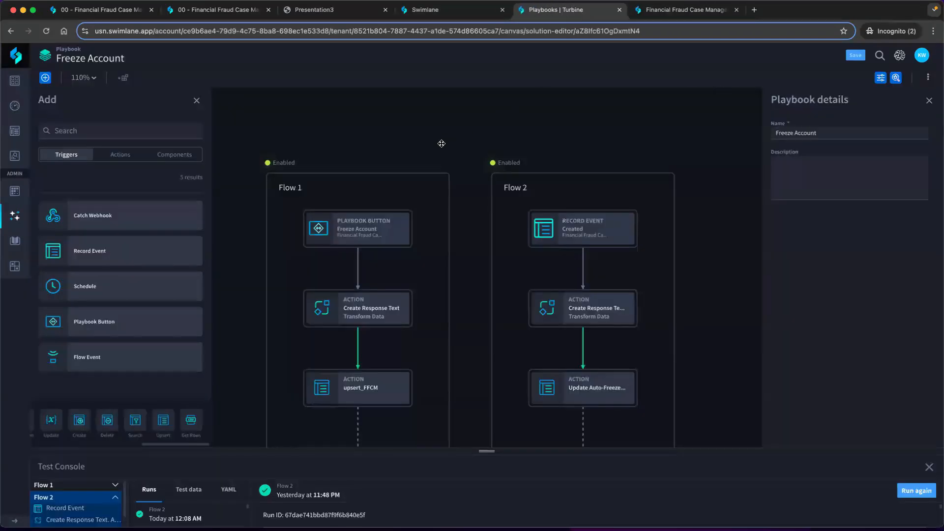
scroll(407, 128, right, 4)
scroll(407, 128, down, 2)
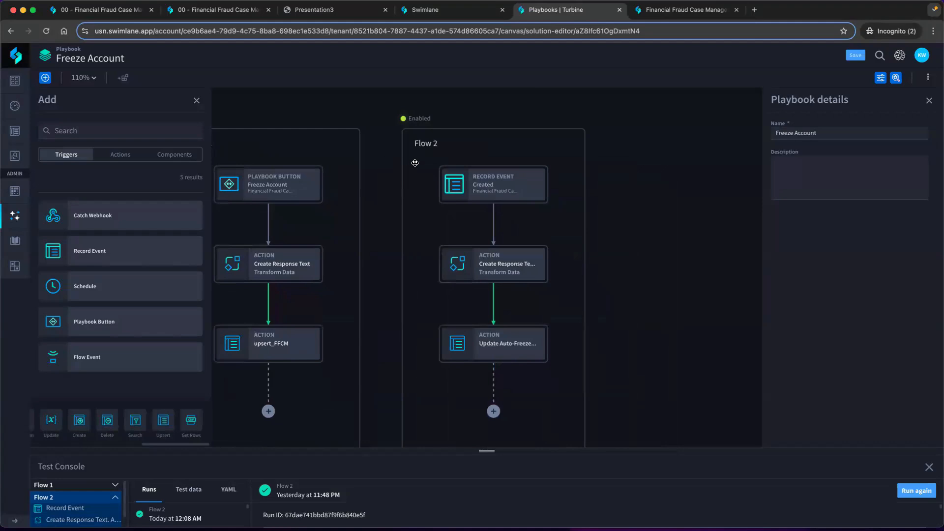
scroll(415, 163, left, 4)
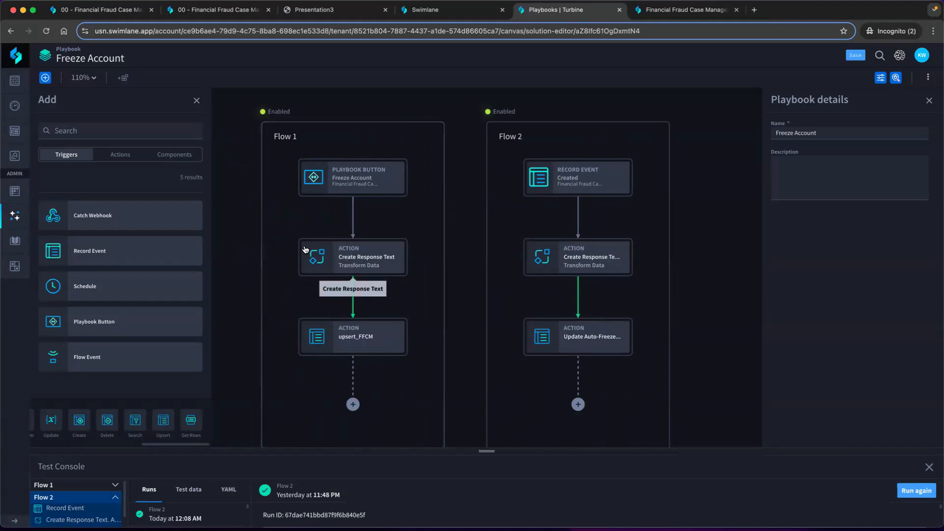
click(372, 185)
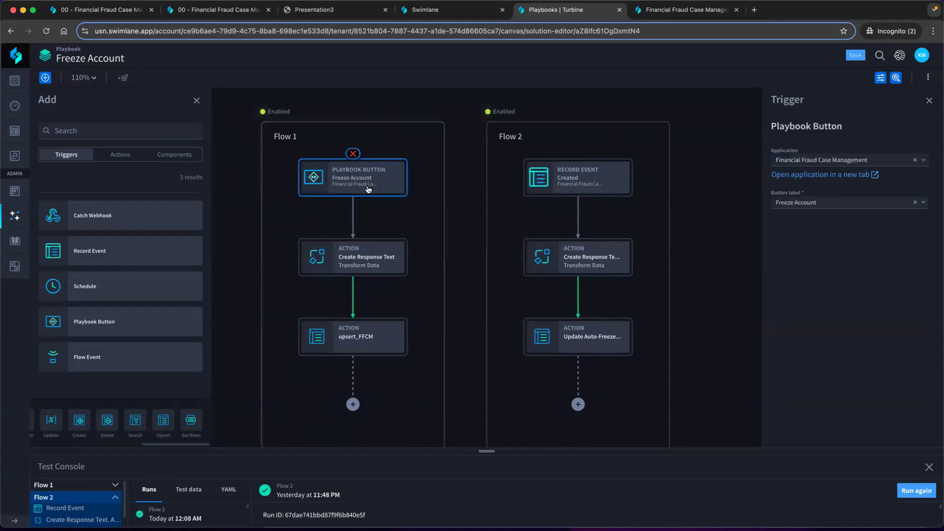
Return to case FFCM-366 and locate the Freeze Account button under Fraud Prevention Actions
click(453, 11)
scroll(407, 243, down, 5)
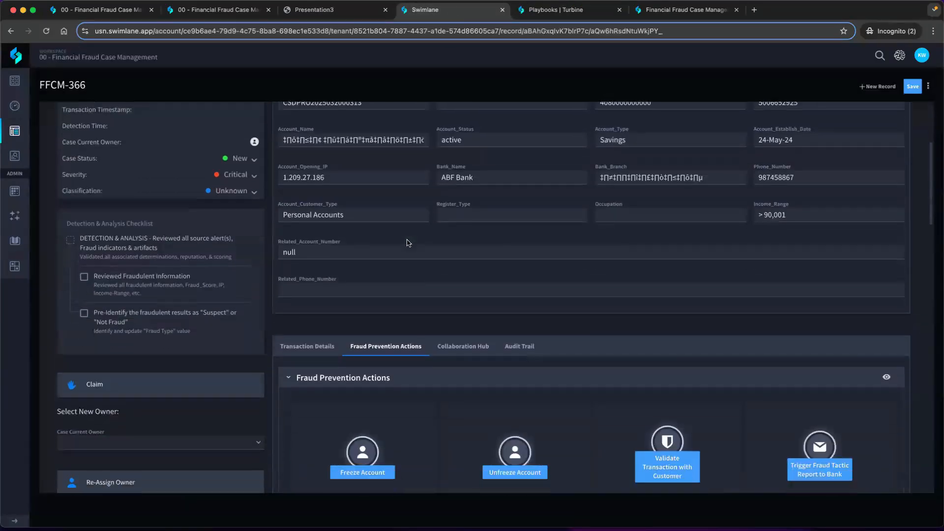
scroll(407, 242, down, 3)
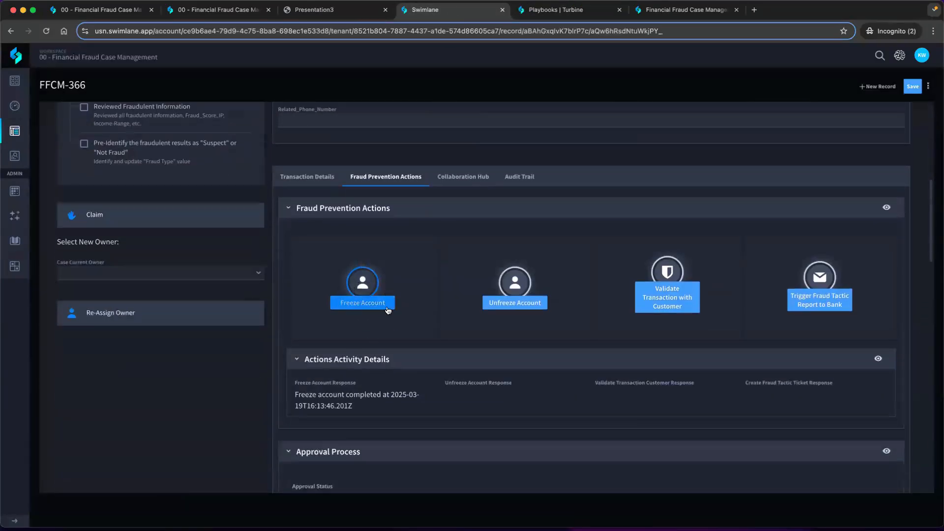
In the Freeze Account playbook, enable Record Updated for Flow 2's Record Event trigger
click(560, 11)
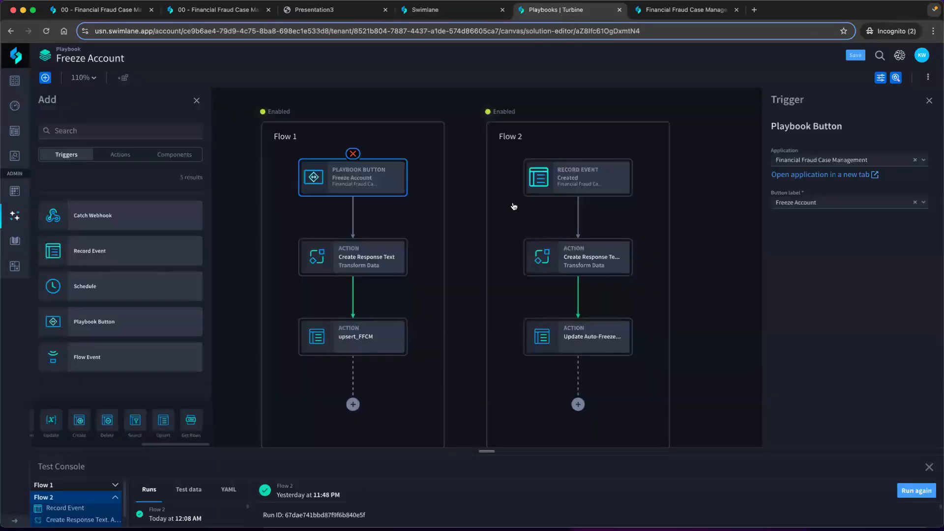
click(562, 190)
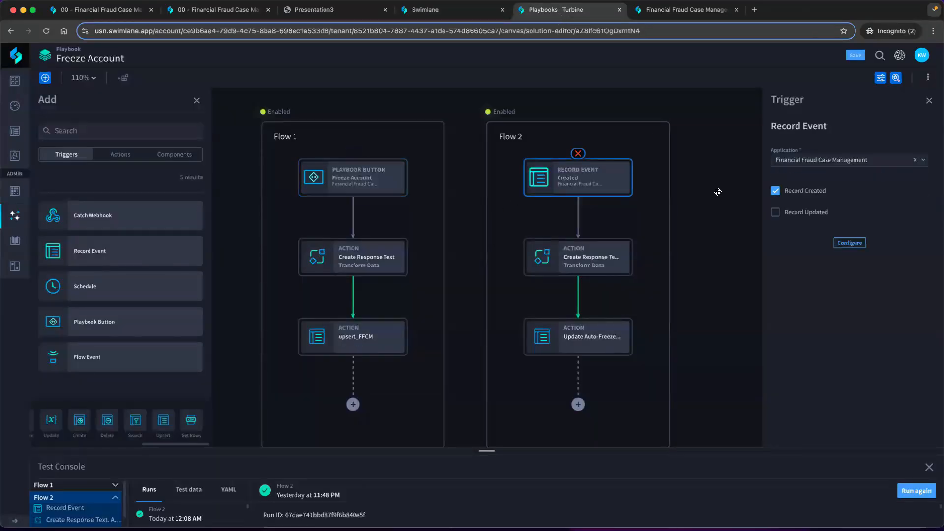
click(808, 218)
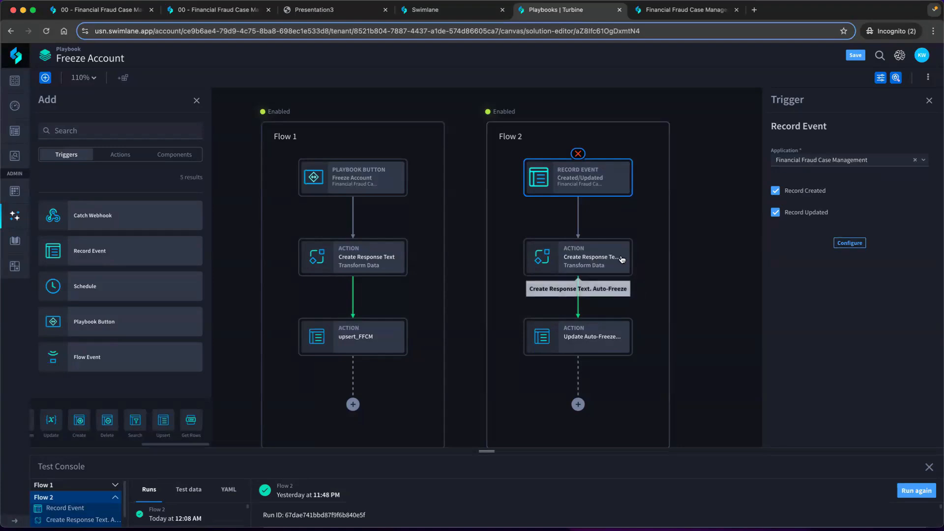
Review the run condition of Flow 2's trigger and the property choices for an additional AND condition
click(857, 246)
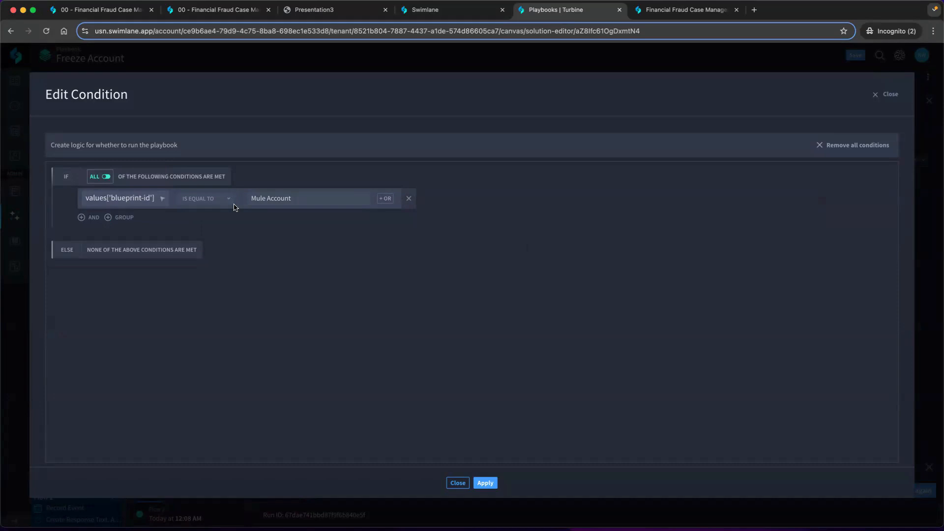
click(98, 217)
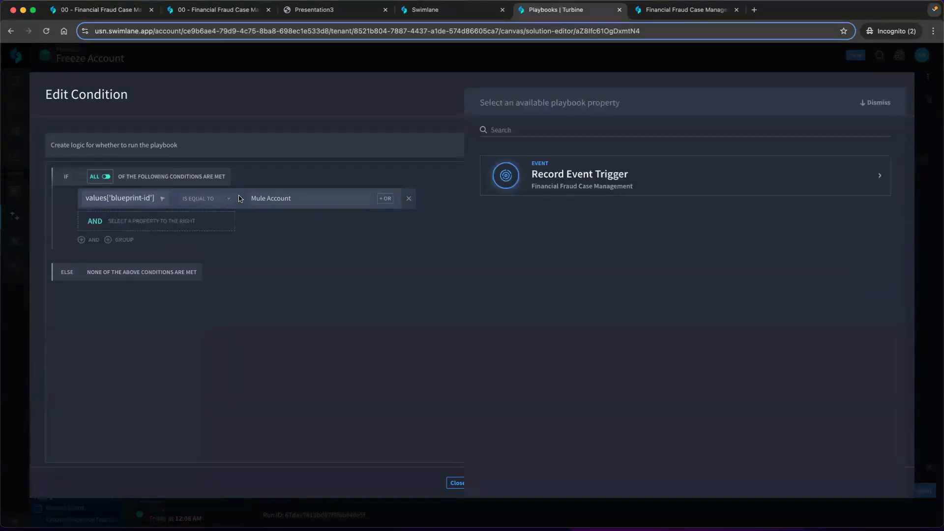
click(875, 102)
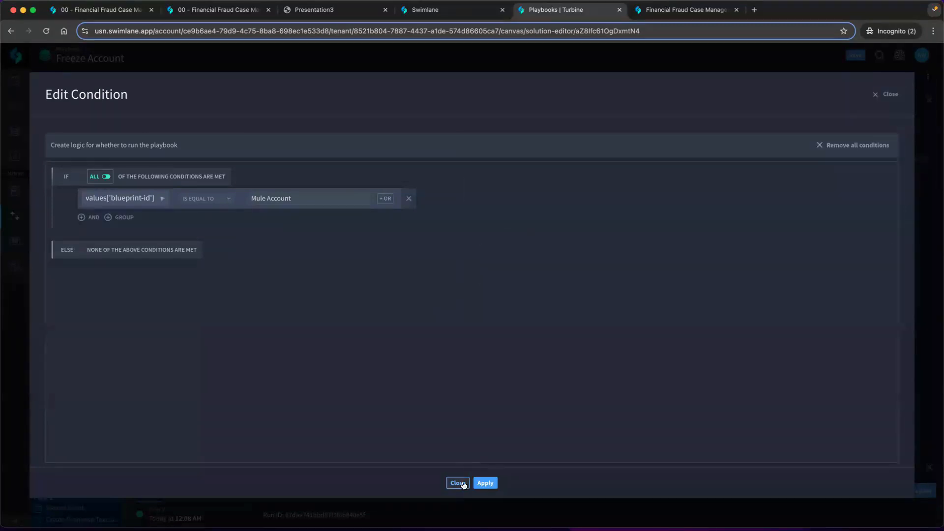
click(463, 484)
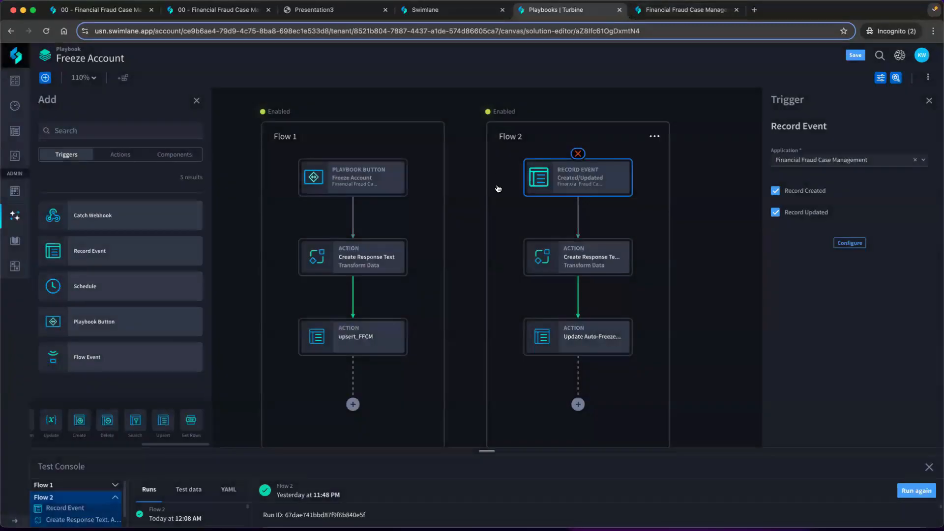
Add a Loop at the end of Flow 2, after the Update Auto-Freeze action
click(468, 220)
scroll(467, 206, down, 2)
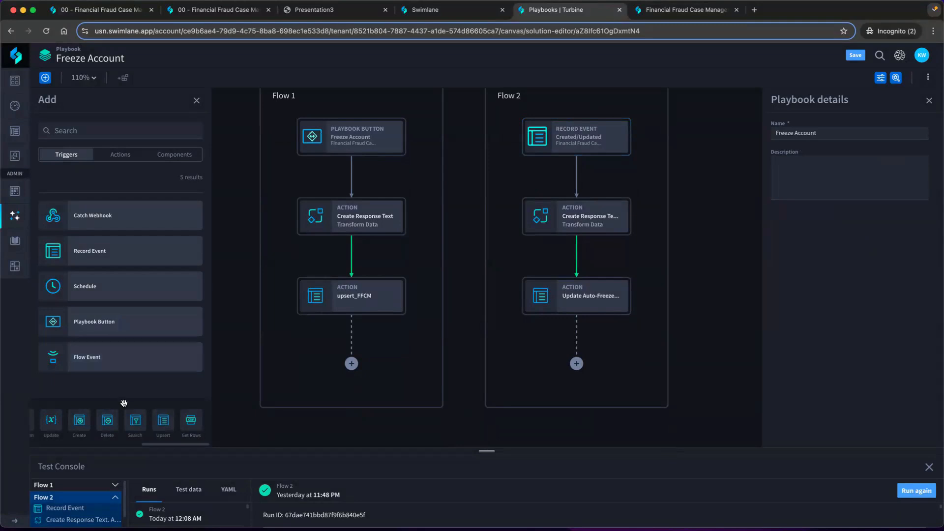
scroll(79, 420, left, 5)
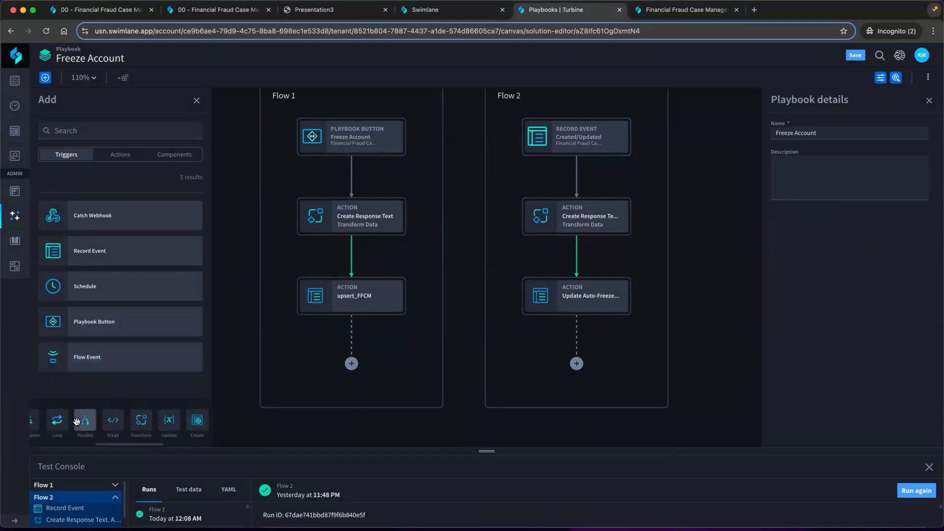
scroll(78, 421, left, 1)
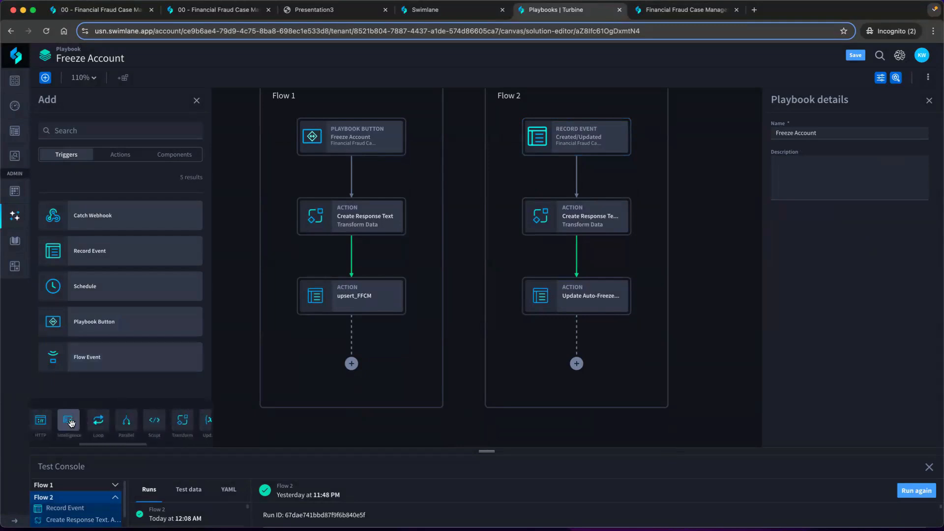
scroll(71, 422, left, 1)
drag(120, 420, 583, 368)
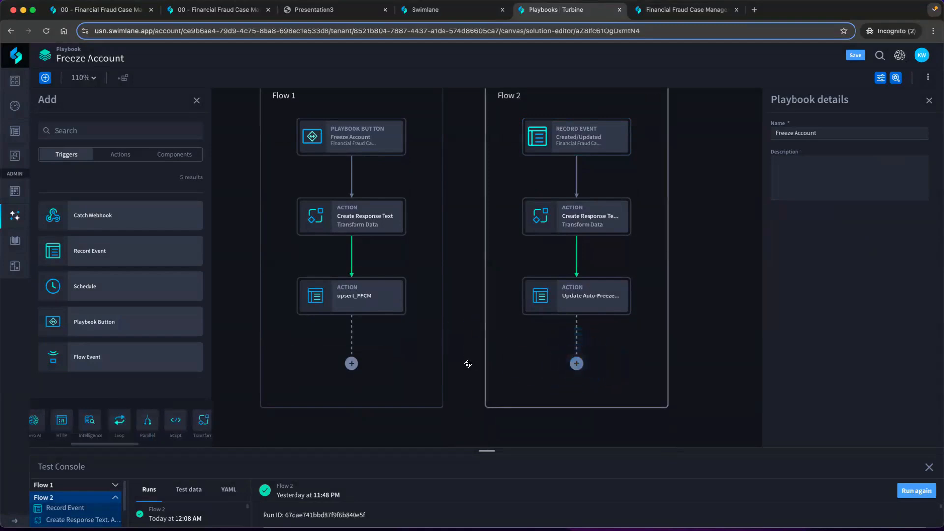
Place an HTTP Request action inside the new loop and add a Condition after it
click(402, 281)
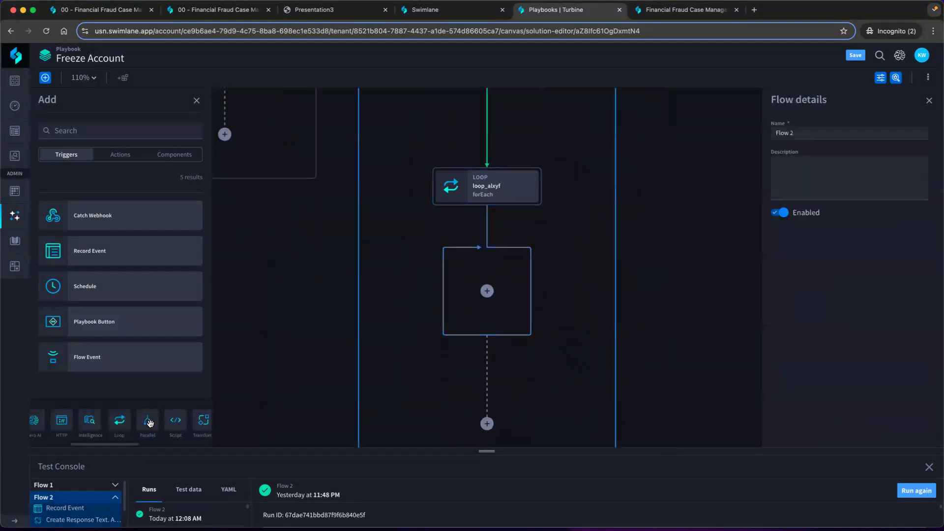
drag(62, 420, 485, 291)
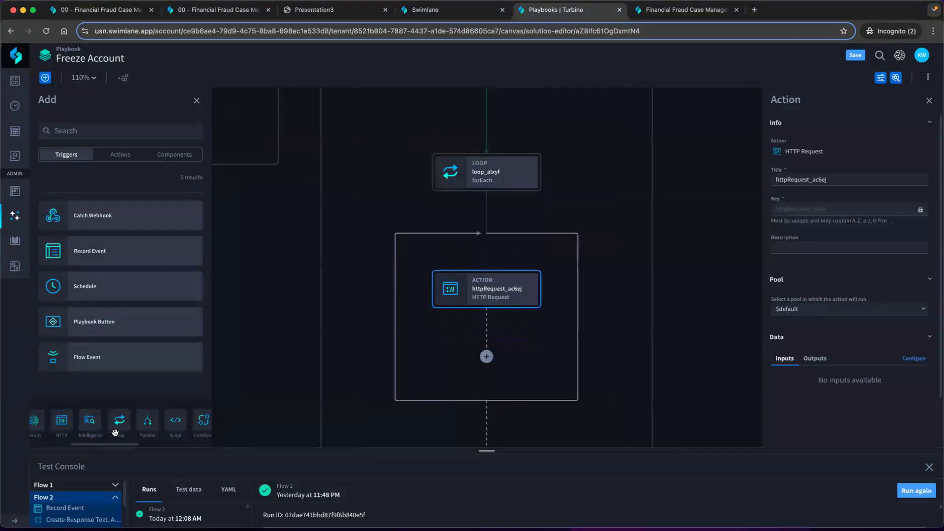
scroll(101, 431, left, 2)
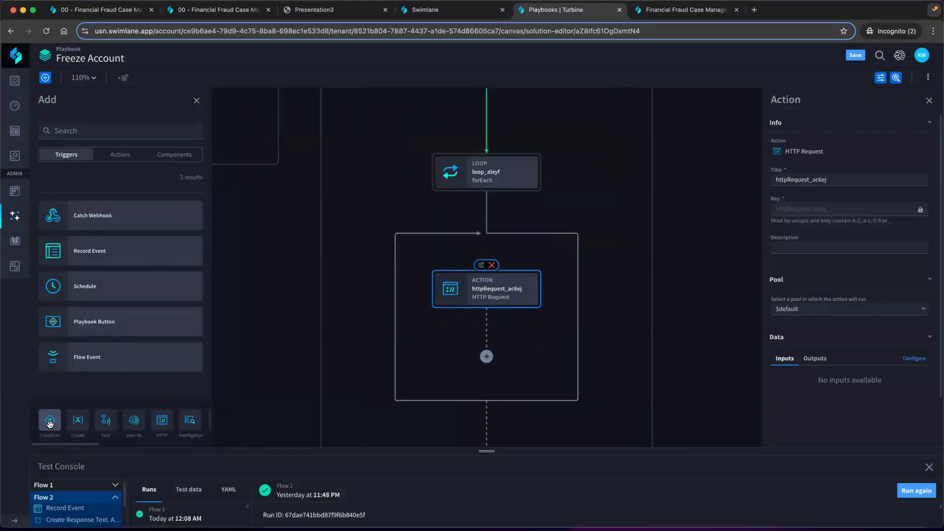
drag(49, 420, 476, 365)
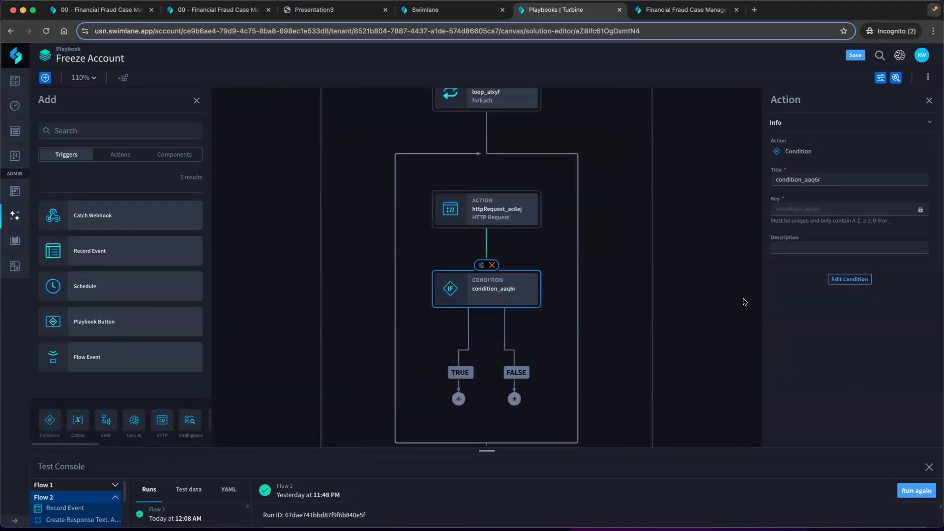
Review the playbook properties available for the new condition's logic and close its editor without defining any rule
click(836, 284)
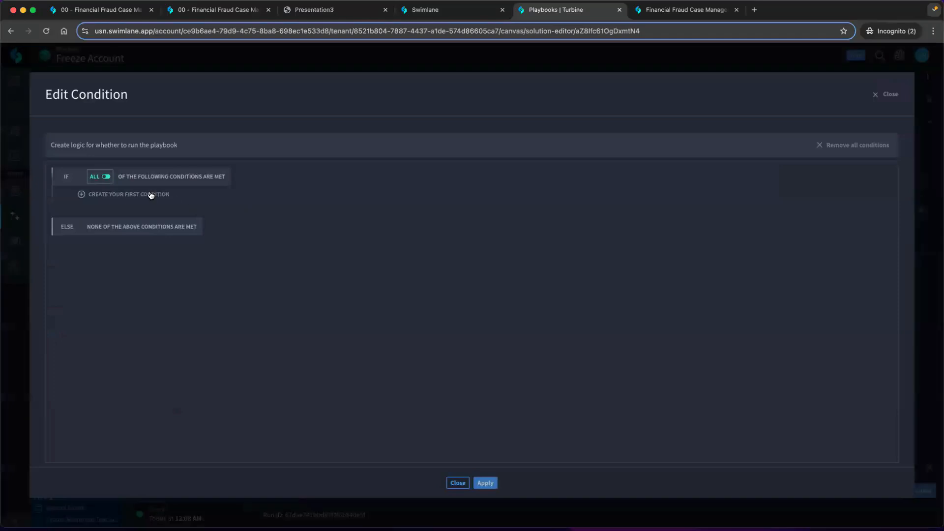
click(148, 192)
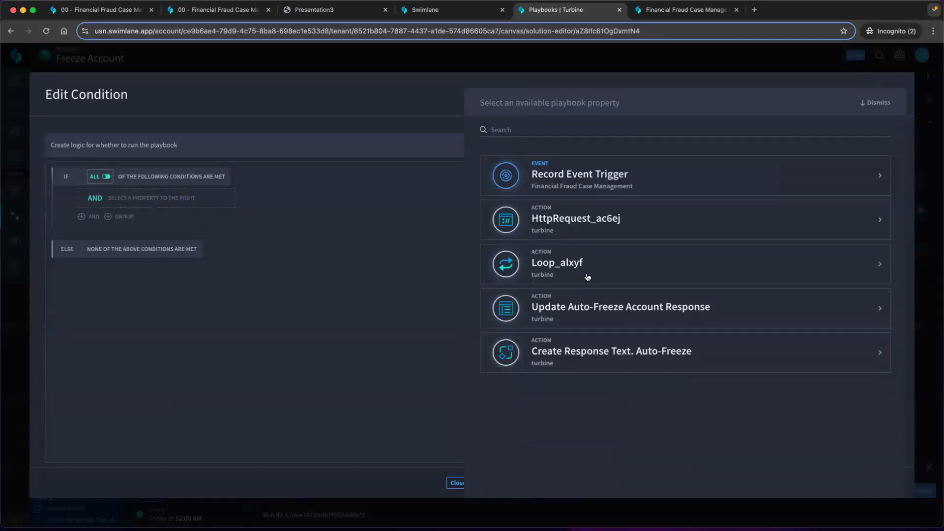
click(876, 103)
click(891, 95)
drag(630, 198, 573, 198)
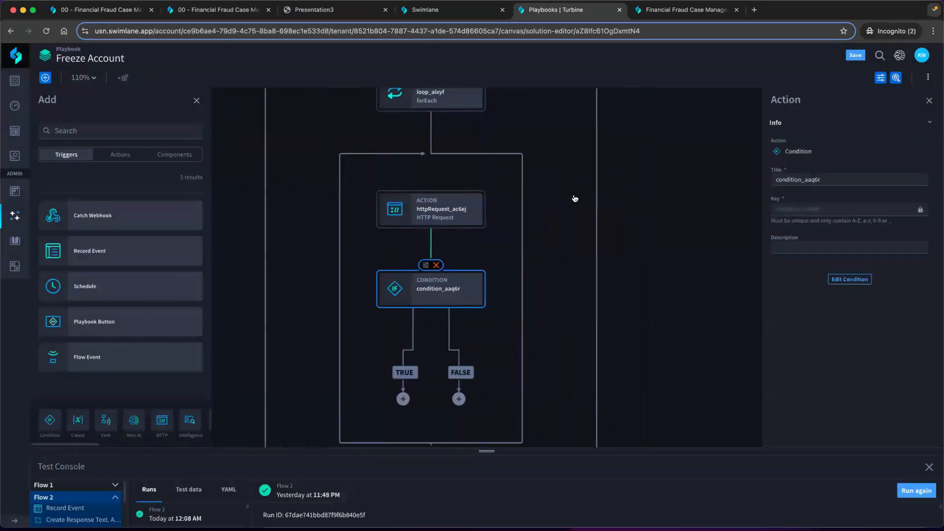
List the available playbook actions, and close the Freeze Account playbook to return to case FFCM-366
click(131, 157)
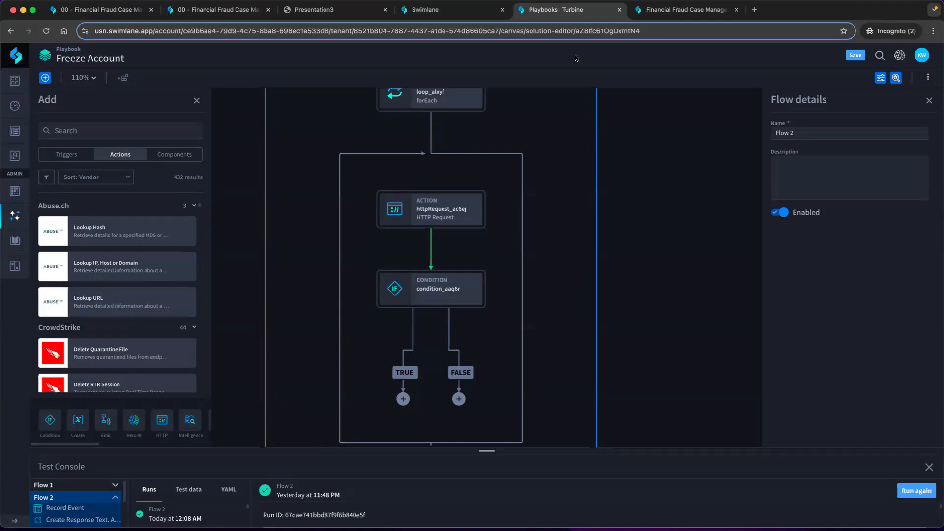
click(619, 10)
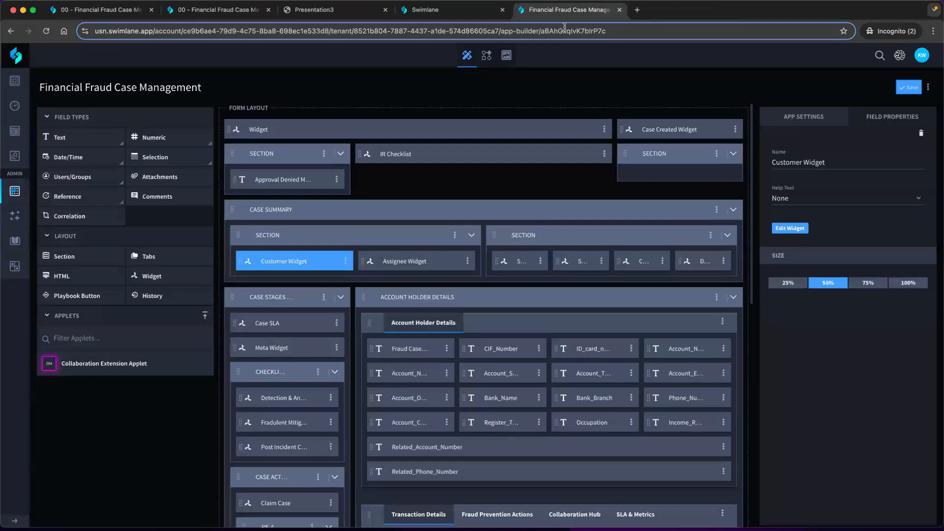
click(465, 11)
scroll(583, 162, up, 6)
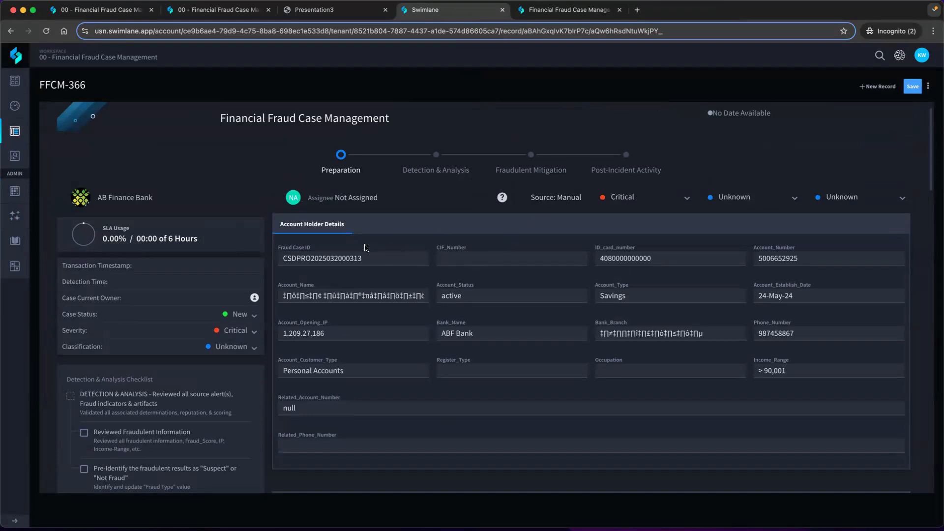
In the Financial Fraud Case Management form layout, add Text, Numeric and Selection fields side by side above Case Summary
click(576, 11)
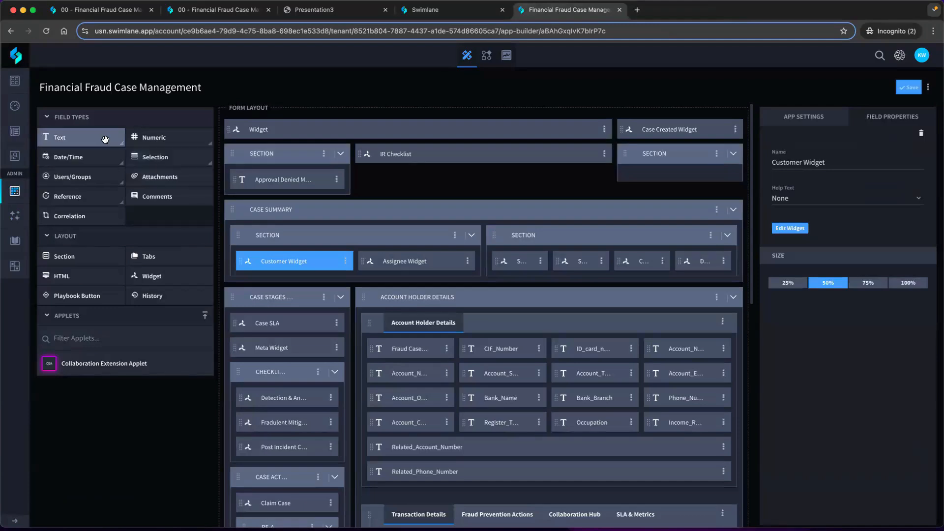
drag(101, 139, 337, 207)
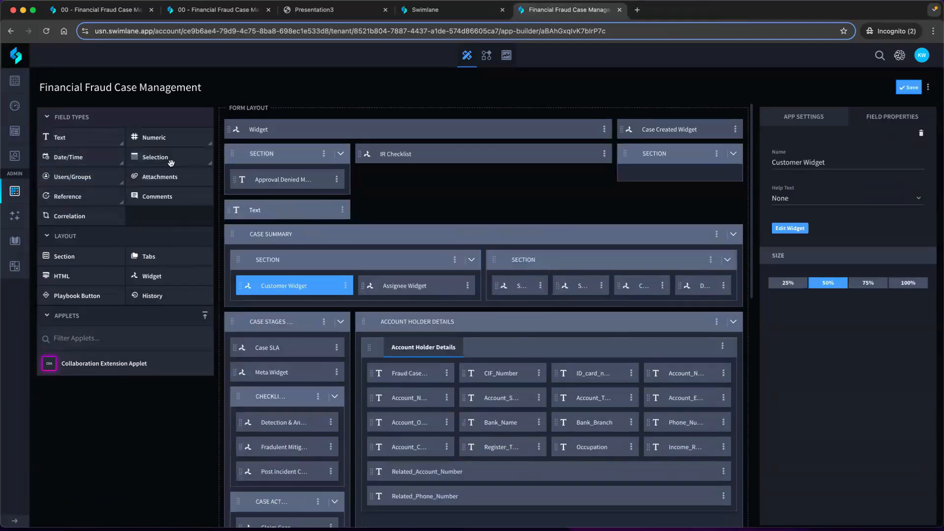
drag(152, 138, 405, 217)
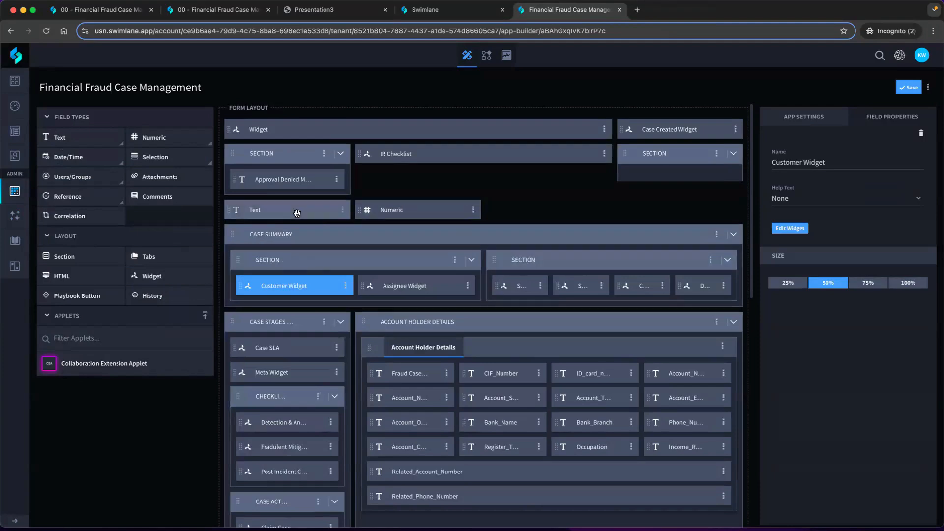
drag(162, 154, 541, 207)
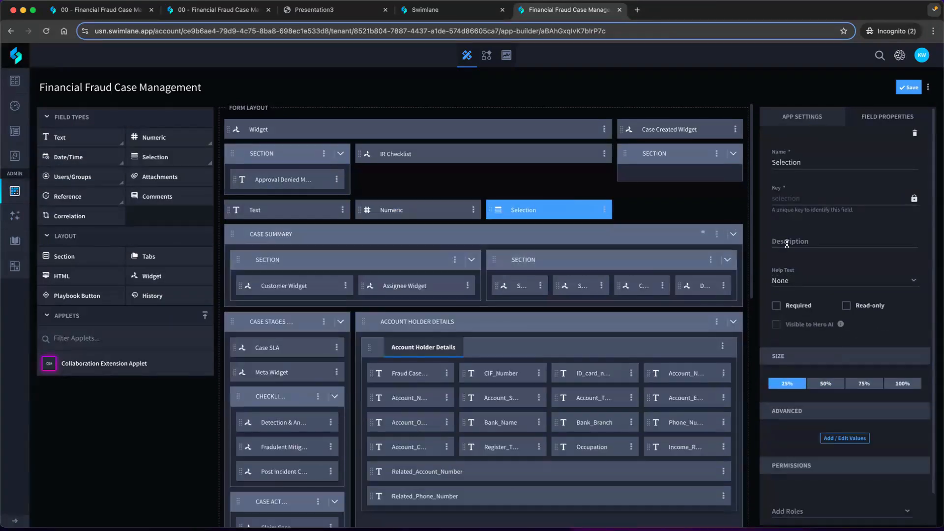
Inspect the new Selection field's value editor and close it without adding values
click(845, 438)
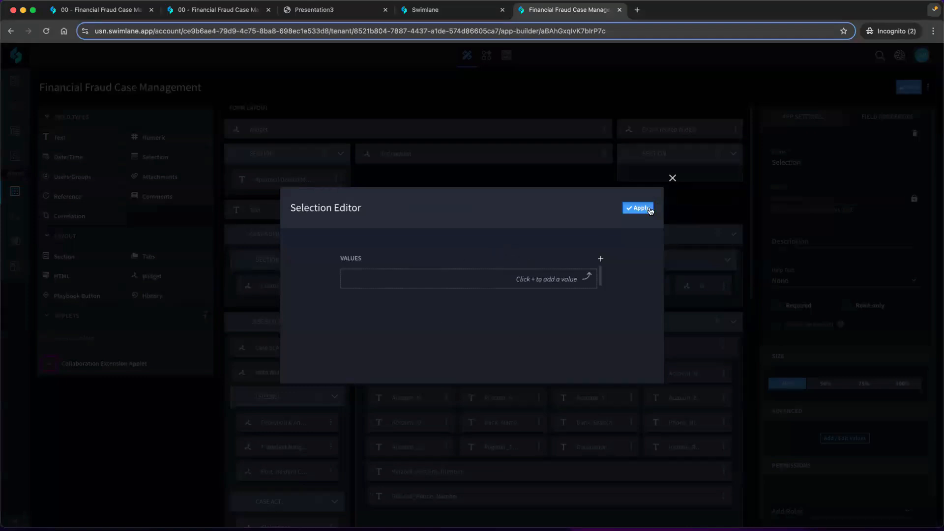
click(671, 179)
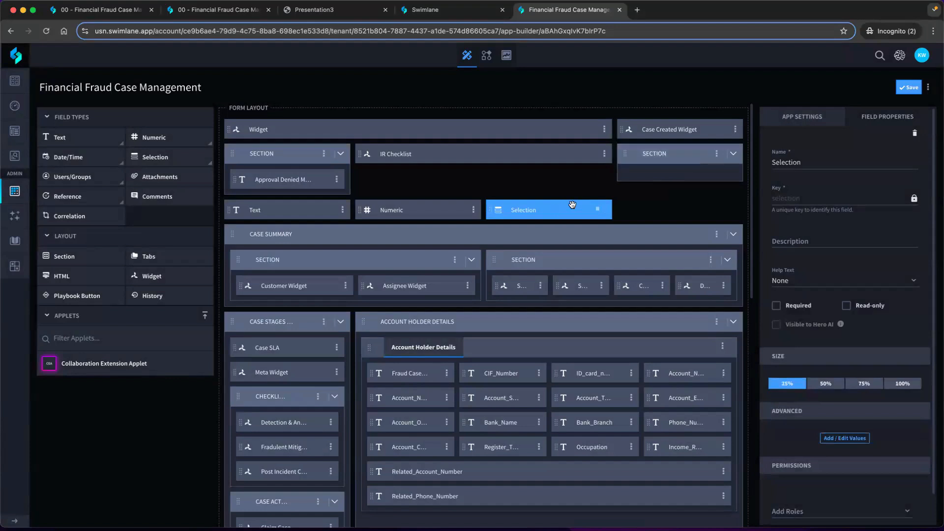
mouse_move(443, 317)
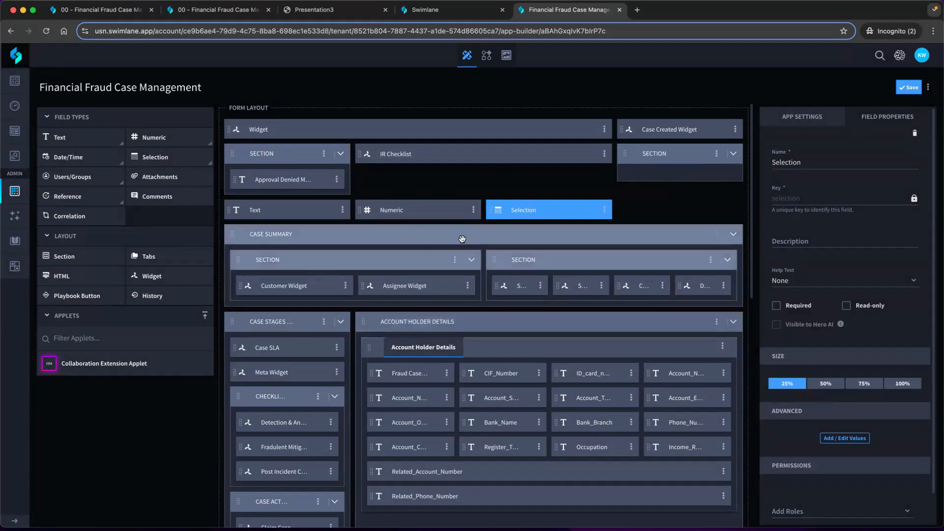
mouse_move(512, 215)
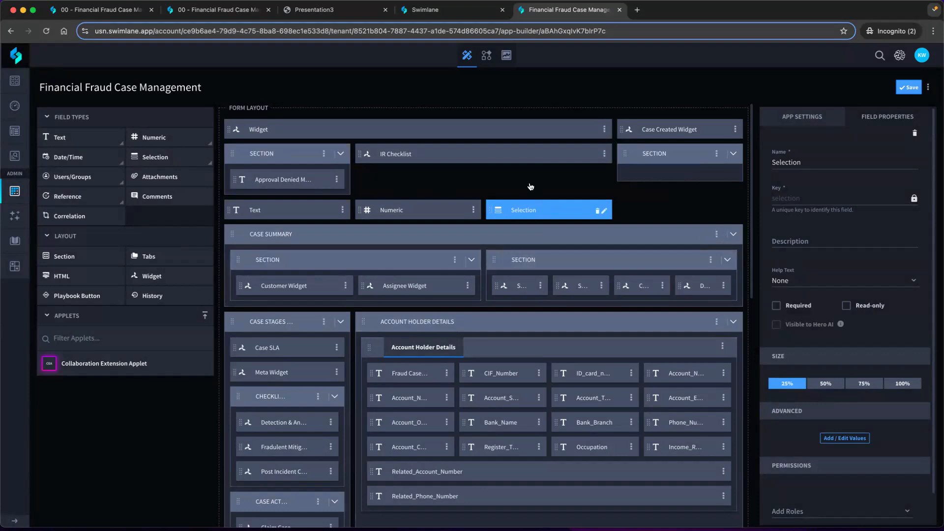
Return to the Fraud Case Management Demo slide and clear the text highlight on Internal Fraud
click(462, 14)
click(343, 11)
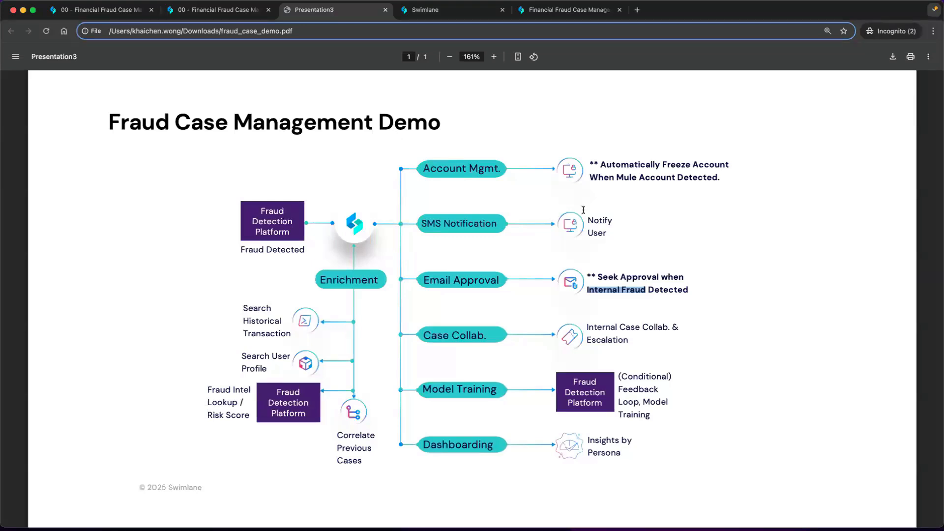
click(646, 244)
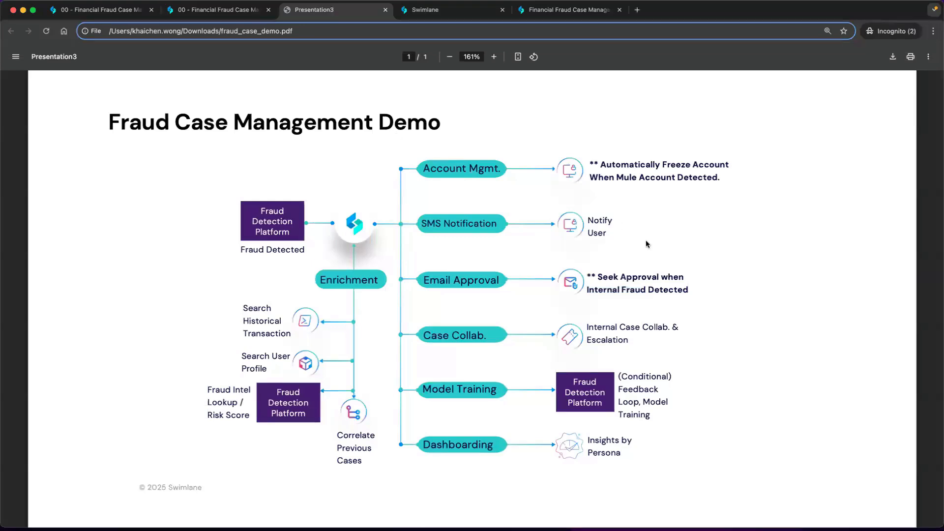